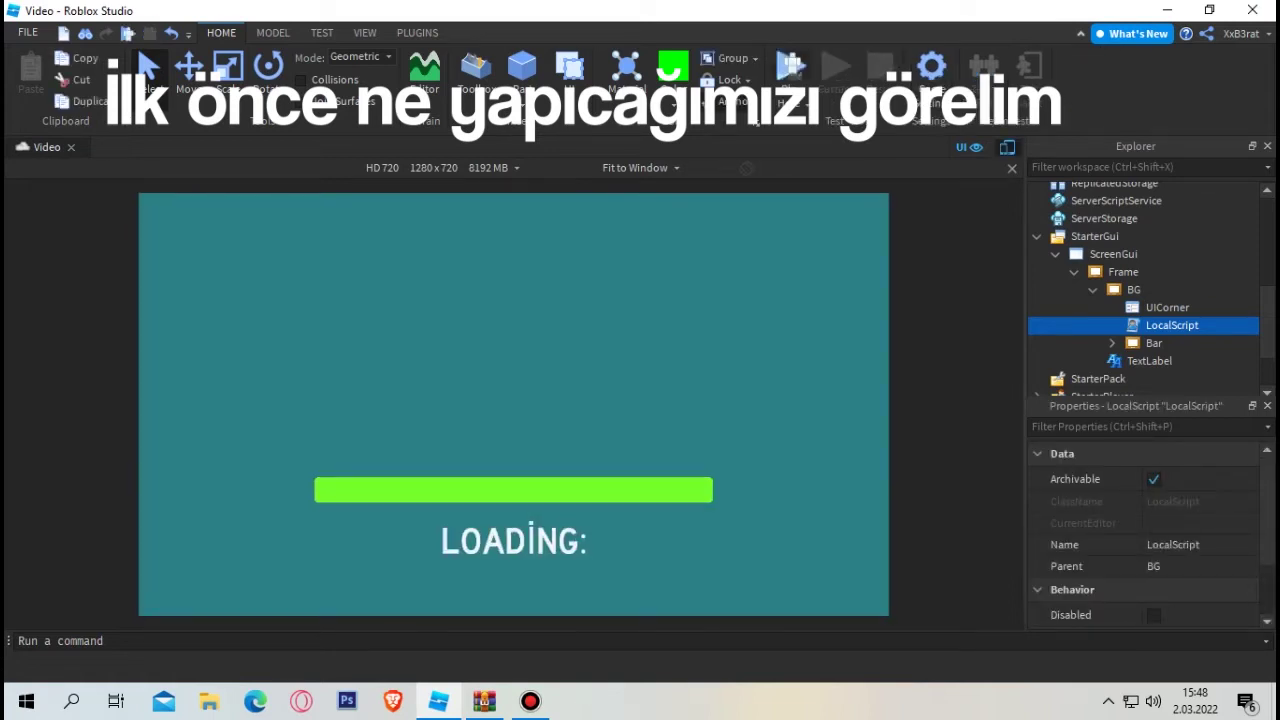
Play-test the finished example place to view its loading screen and the spawned character
{"action": "key", "text": "F5"}
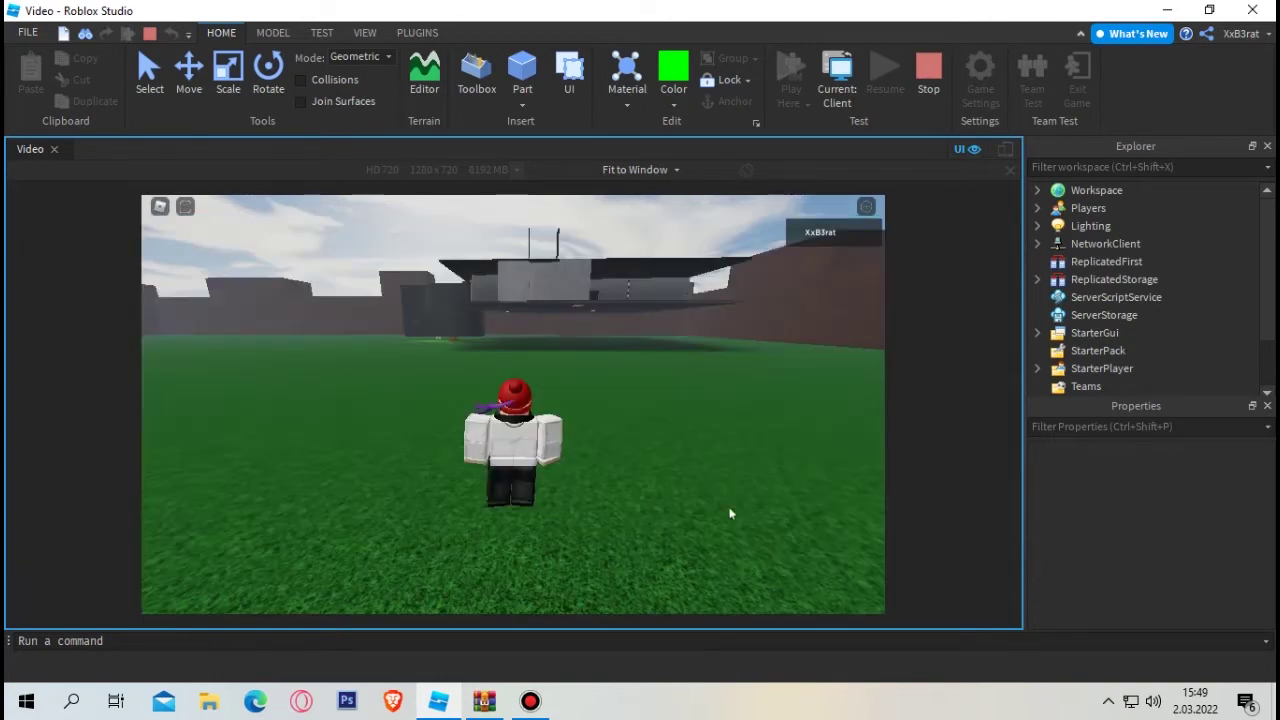
{"action": "right_click_drag", "start_coordinate": [652, 417], "coordinate": [652, 417]}
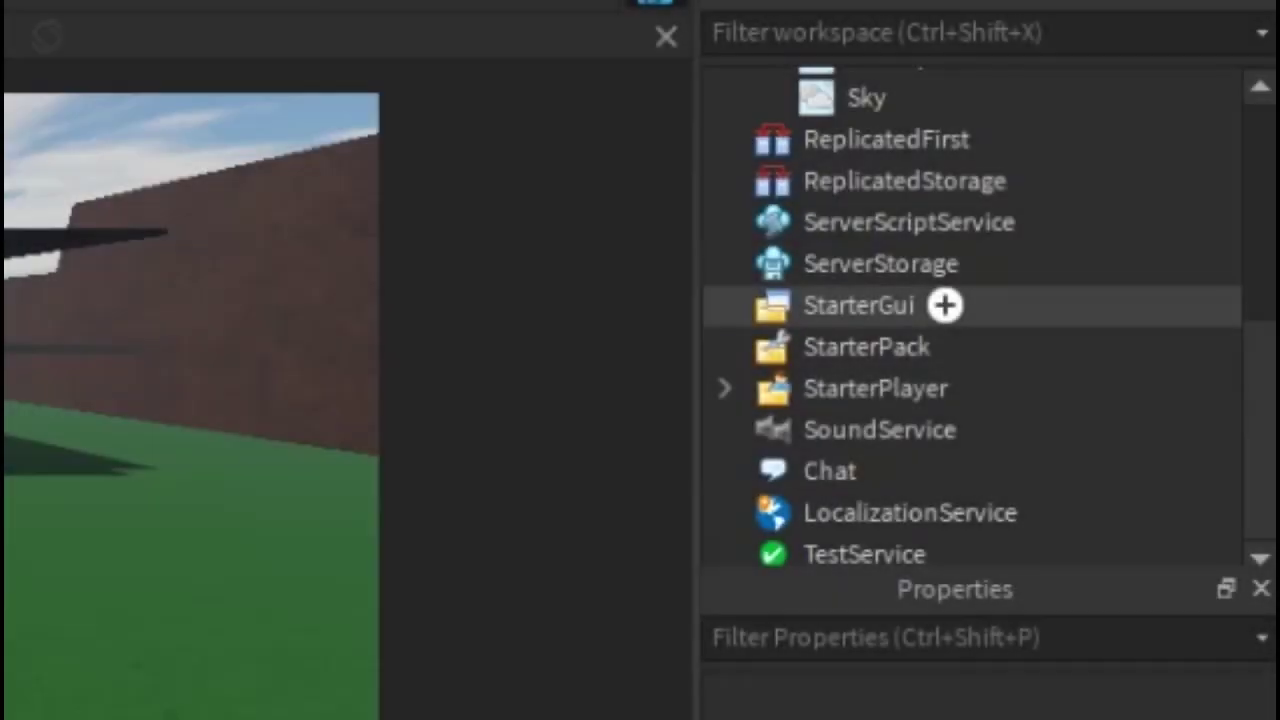
Add a ScreenGui to StarterGui and rename it LoadingGui
{"action": "left_click", "coordinate": [943, 302]}
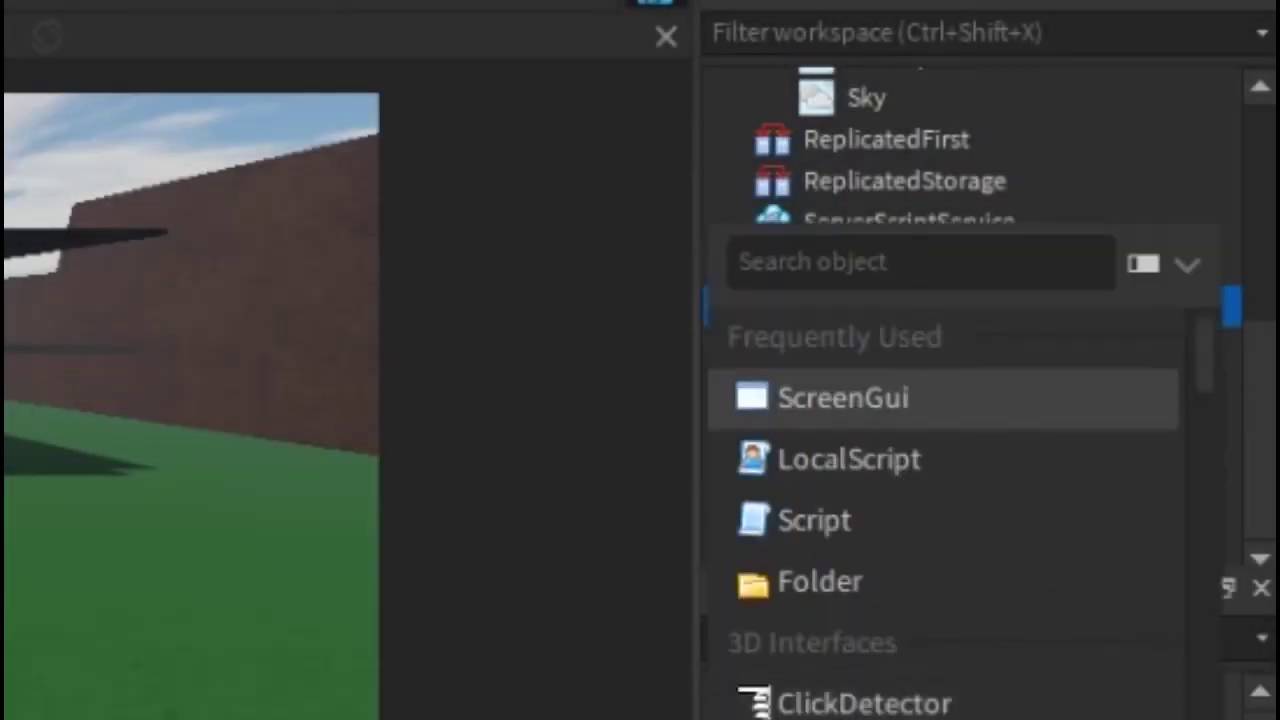
{"action": "left_click", "coordinate": [974, 395]}
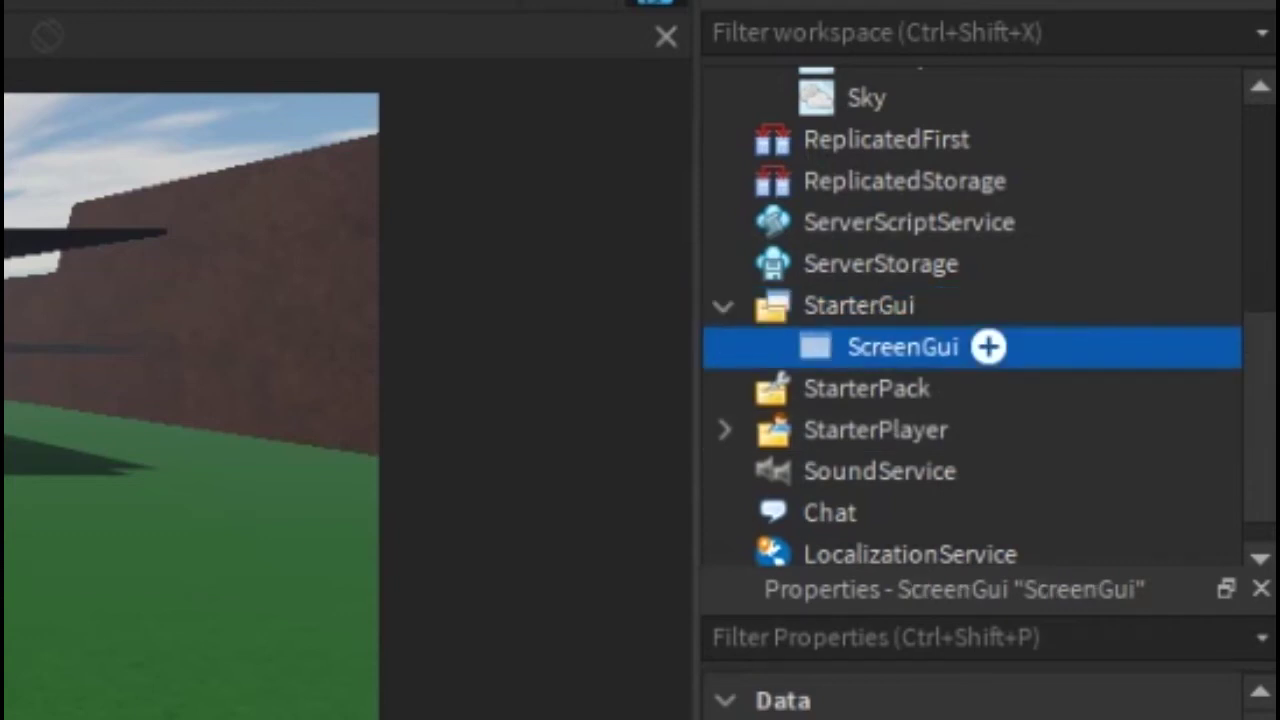
{"action": "key", "text": "F2"}
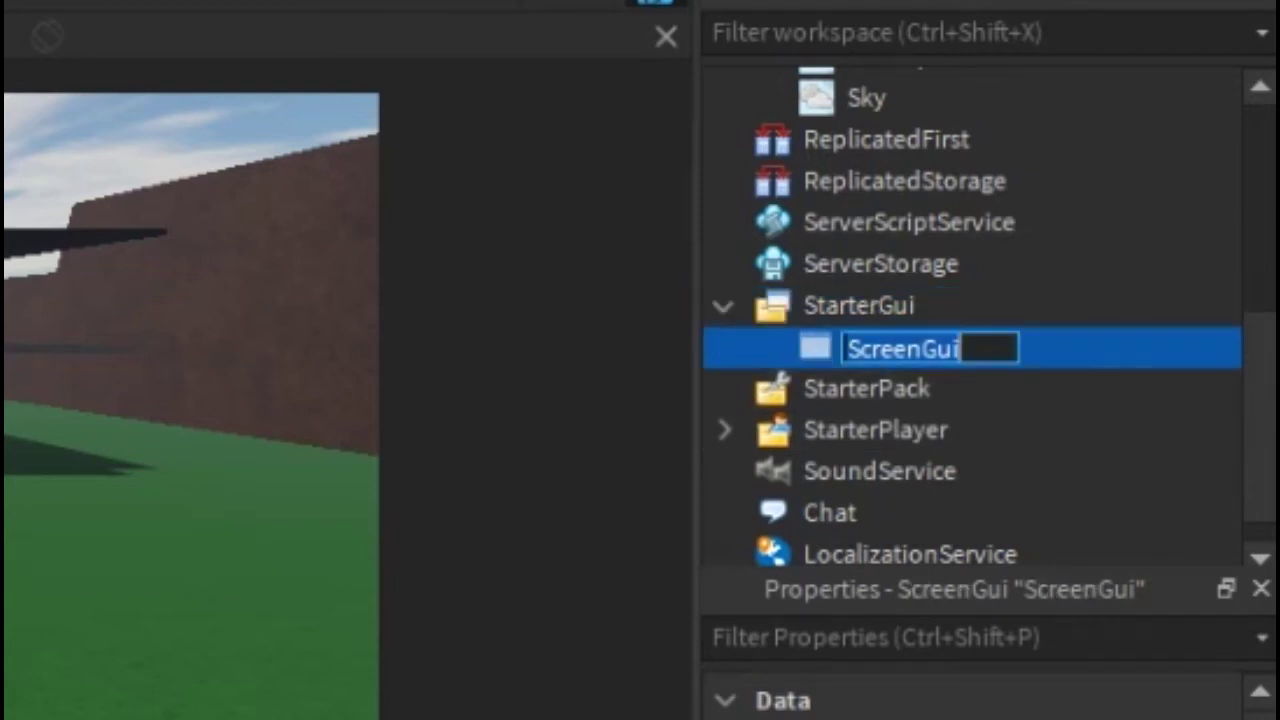
{"action": "type", "text": "Loading"}
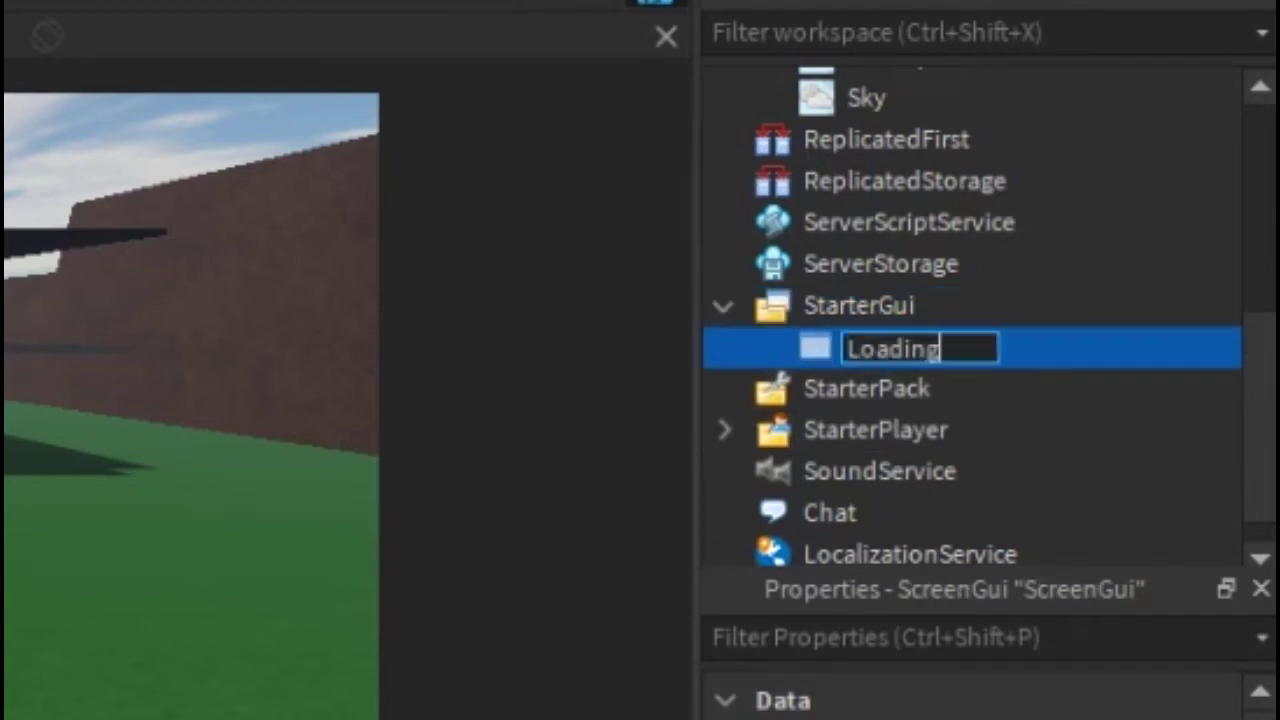
{"action": "type", "text": "Gui"}
{"action": "key", "text": "Return"}
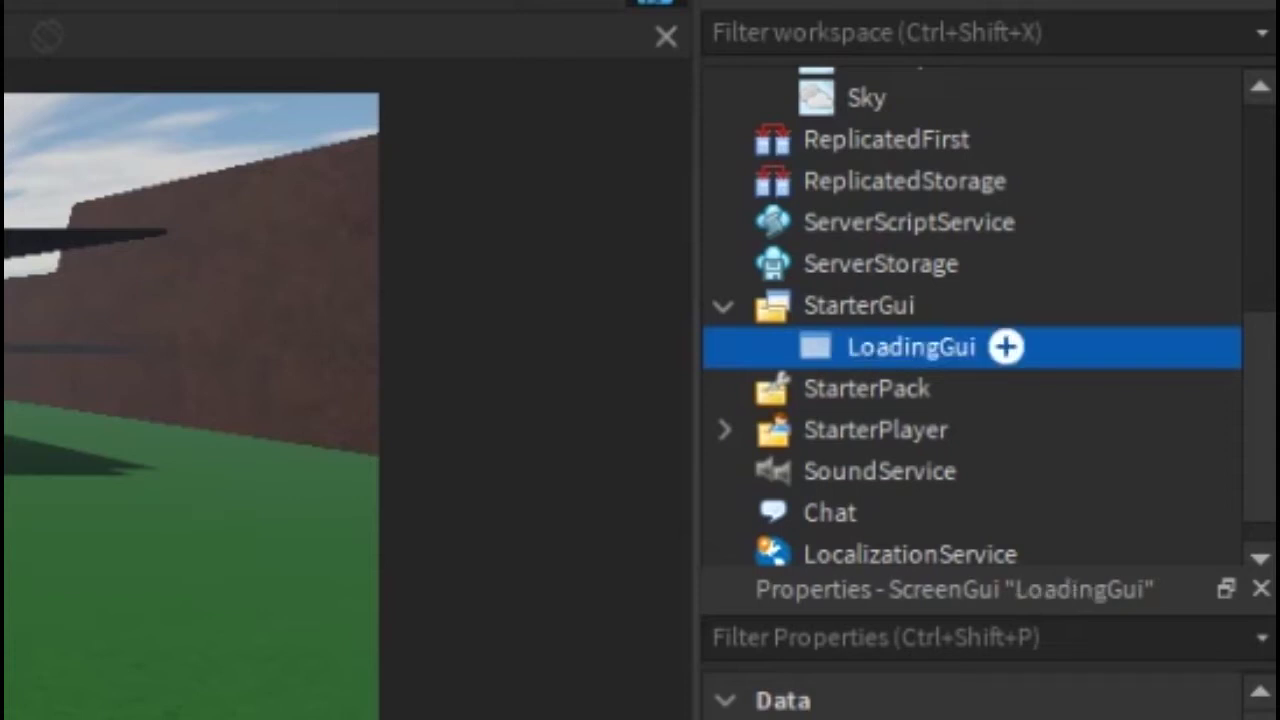
Insert a Frame inside LoadingGui
{"action": "left_click", "coordinate": [1006, 346]}
{"action": "type", "text": "fra"}
{"action": "key", "text": "Return"}
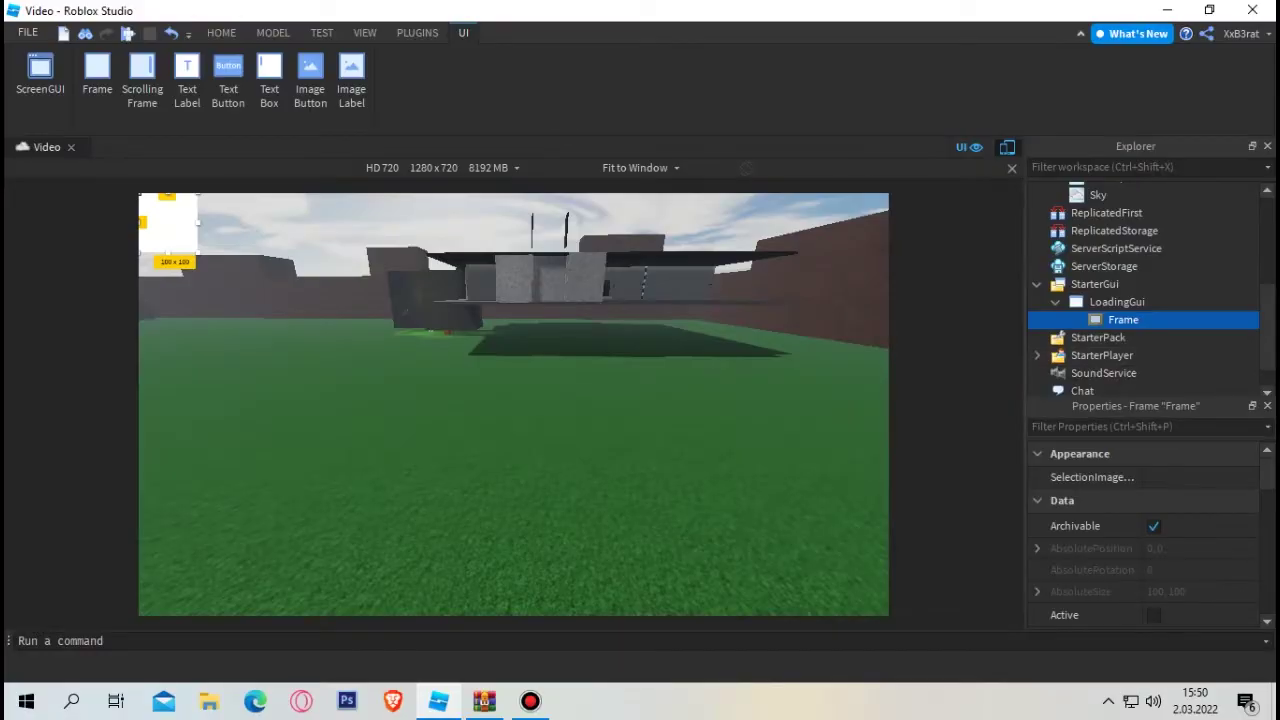
Set the Frame's background colour to a light orange
{"action": "scroll", "coordinate": [1145, 535], "scroll_direction": "down", "scroll_amount": 3}
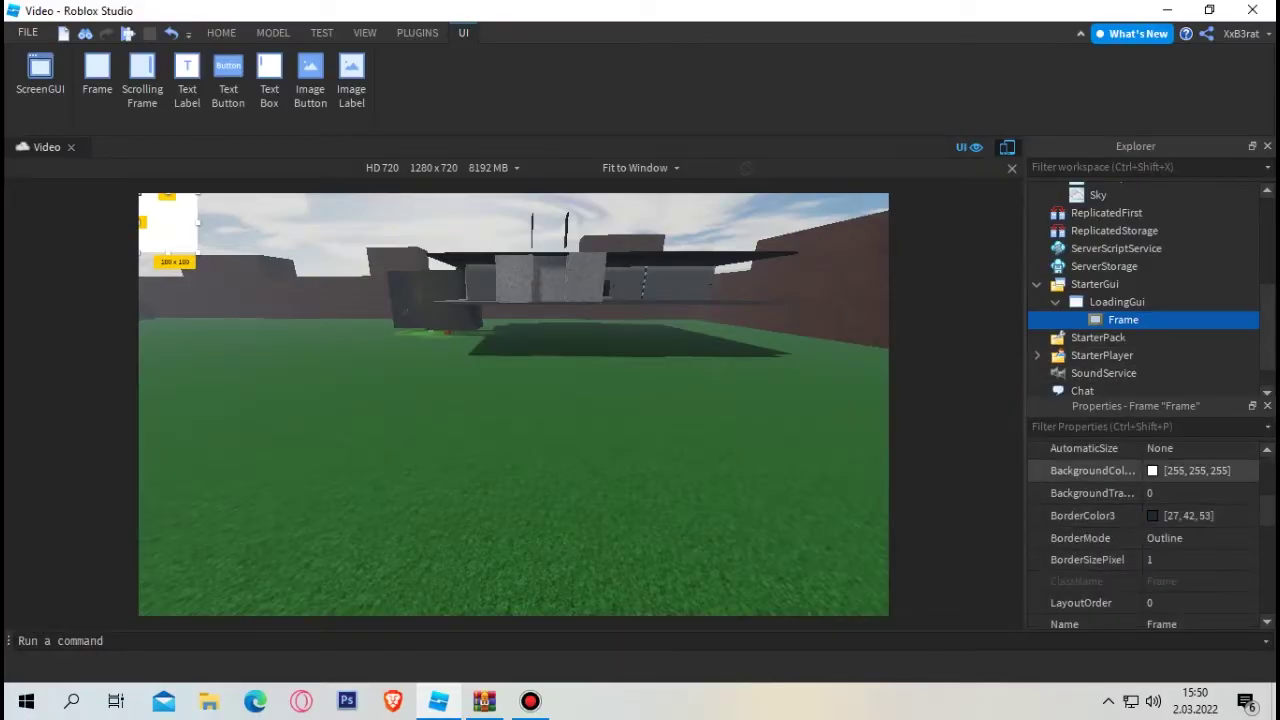
{"action": "left_click", "coordinate": [1152, 471]}
{"action": "left_click", "coordinate": [800, 237]}
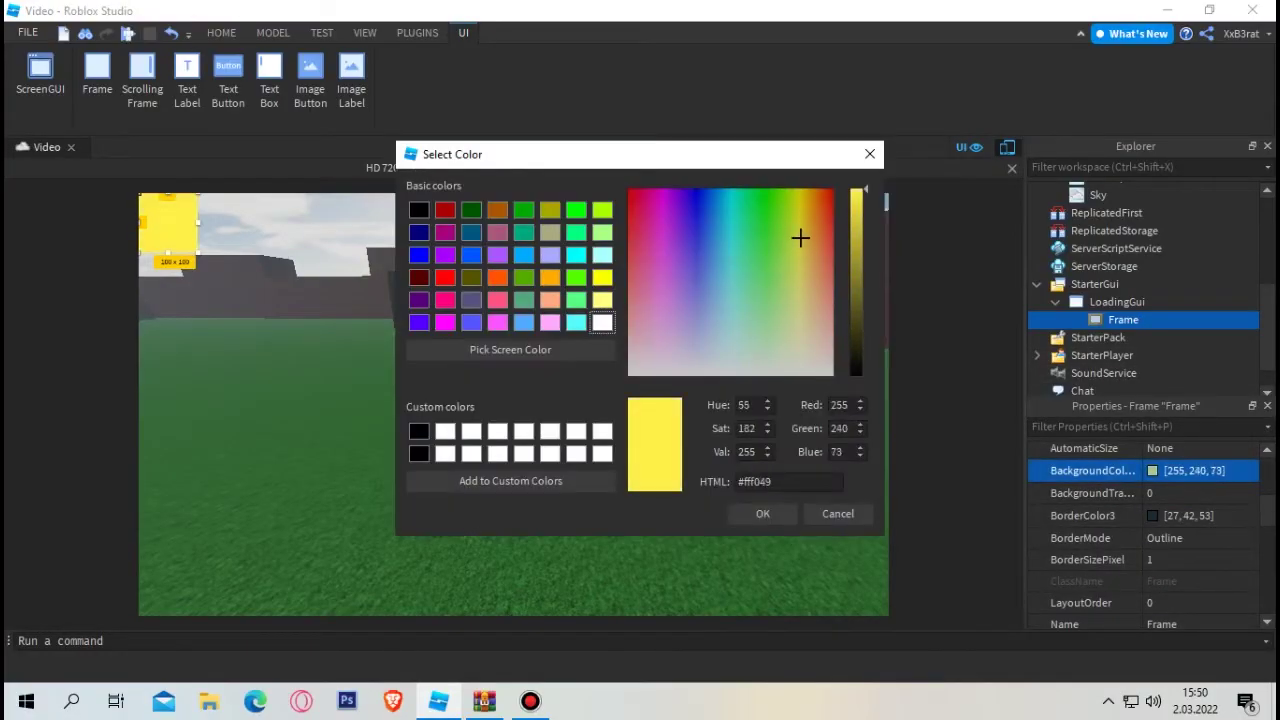
{"action": "left_click_drag", "start_coordinate": [796, 237], "coordinate": [810, 248]}
{"action": "left_click", "coordinate": [762, 513]}
Set the Frame's X size to scale 1 and offset 0 so it spans the full screen width
{"action": "scroll", "coordinate": [1150, 530], "scroll_direction": "down", "scroll_amount": 3}
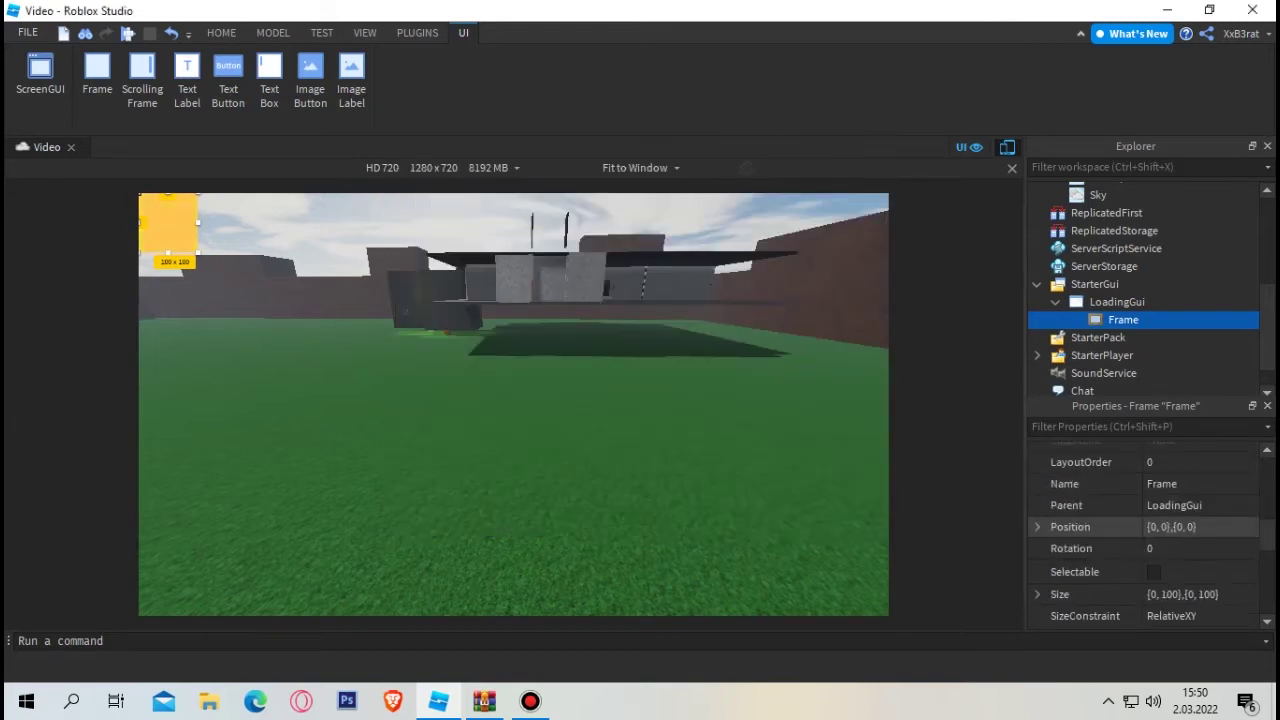
{"action": "left_click", "coordinate": [1038, 594]}
{"action": "scroll", "coordinate": [1056, 572], "scroll_direction": "down", "scroll_amount": 1}
{"action": "left_click", "coordinate": [1056, 546]}
{"action": "left_click", "coordinate": [1152, 589]}
{"action": "key", "text": "Return"}
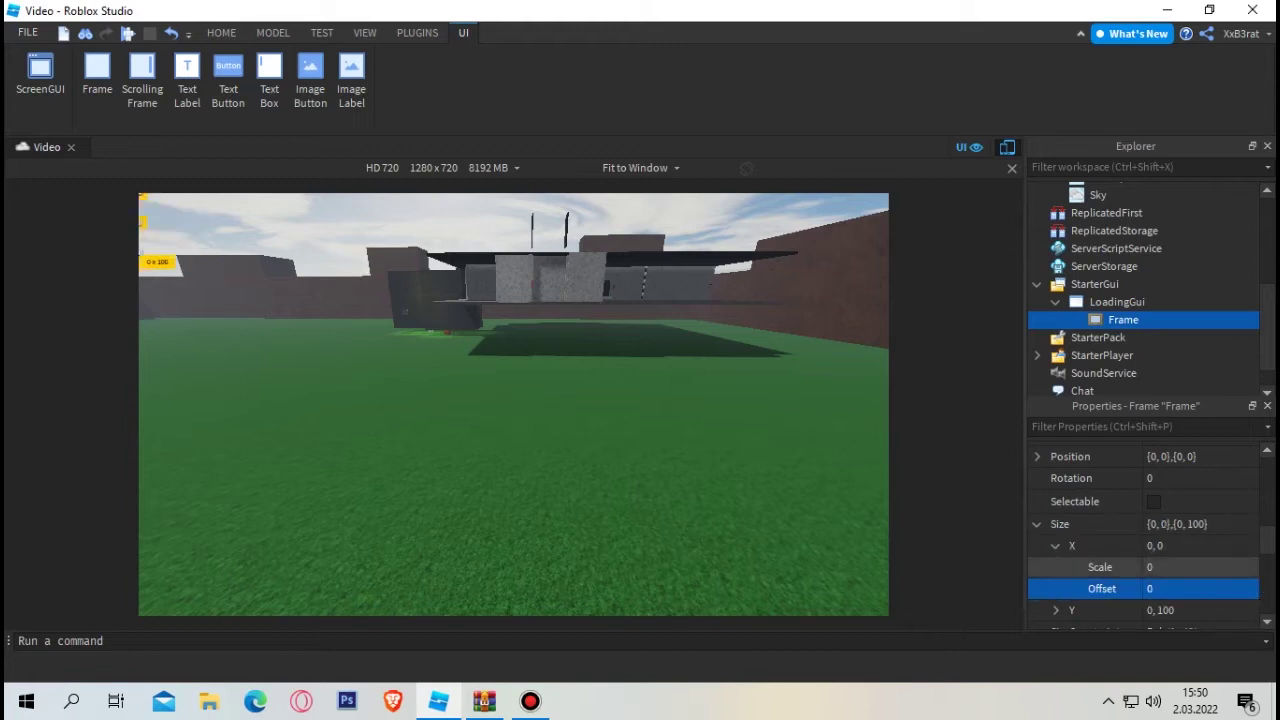
{"action": "left_click", "coordinate": [1152, 567]}
{"action": "key", "text": "Return"}
Set the Frame's Y size to scale 1 and offset 0, and collapse the size settings
{"action": "scroll", "coordinate": [1100, 575], "scroll_direction": "down", "scroll_amount": 1}
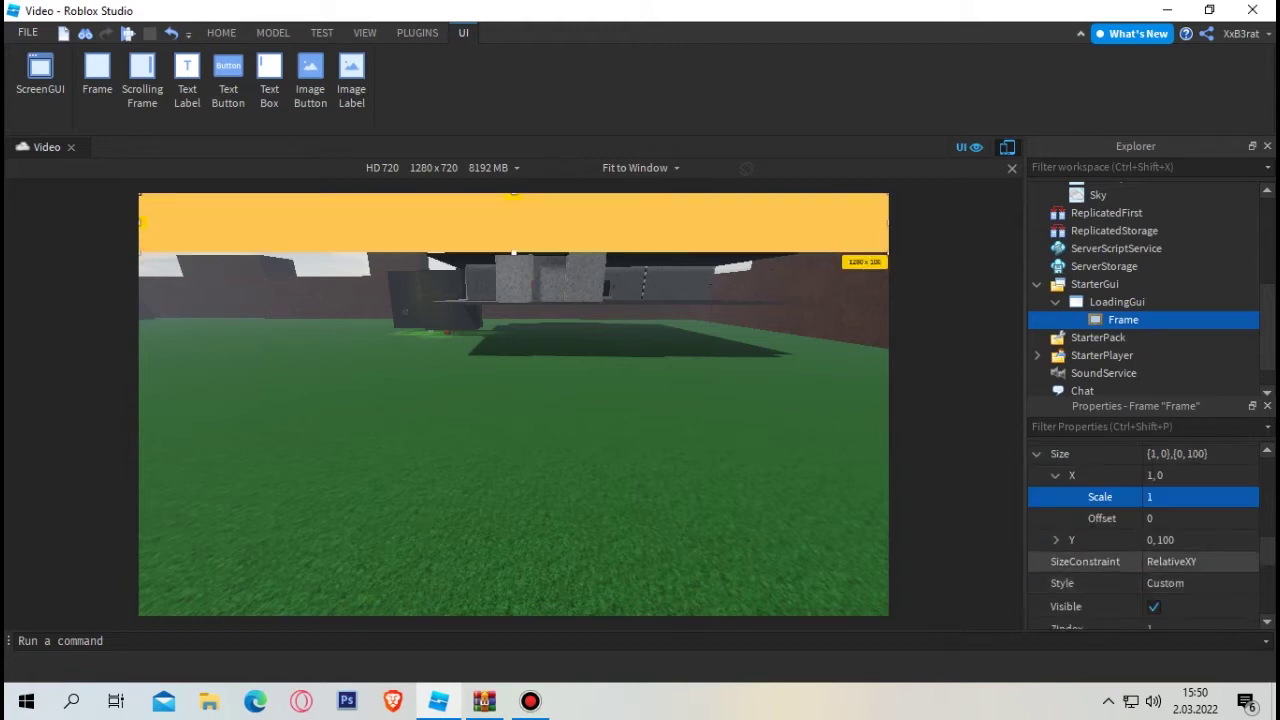
{"action": "left_click", "coordinate": [1056, 540]}
{"action": "left_click", "coordinate": [1155, 583]}
{"action": "type", "text": "00"}
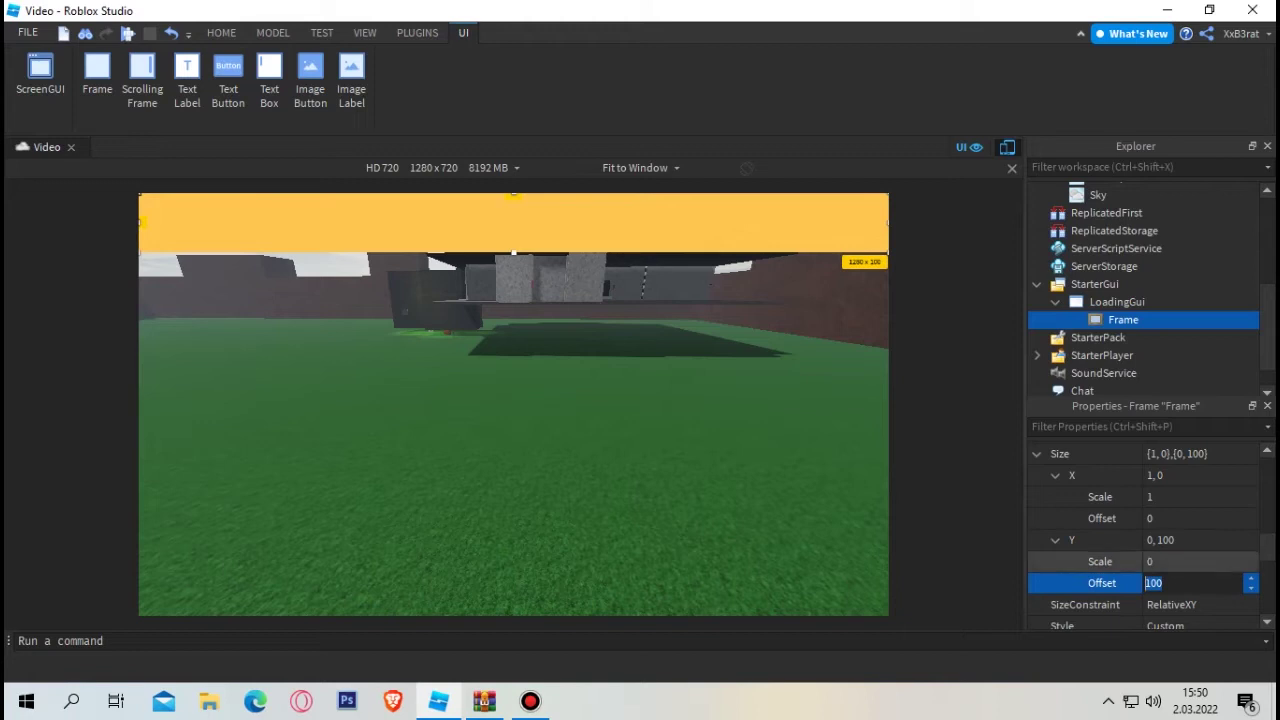
{"action": "key", "text": "Return"}
{"action": "left_click", "coordinate": [1152, 561]}
{"action": "type", "text": "1"}
{"action": "key", "text": "Return"}
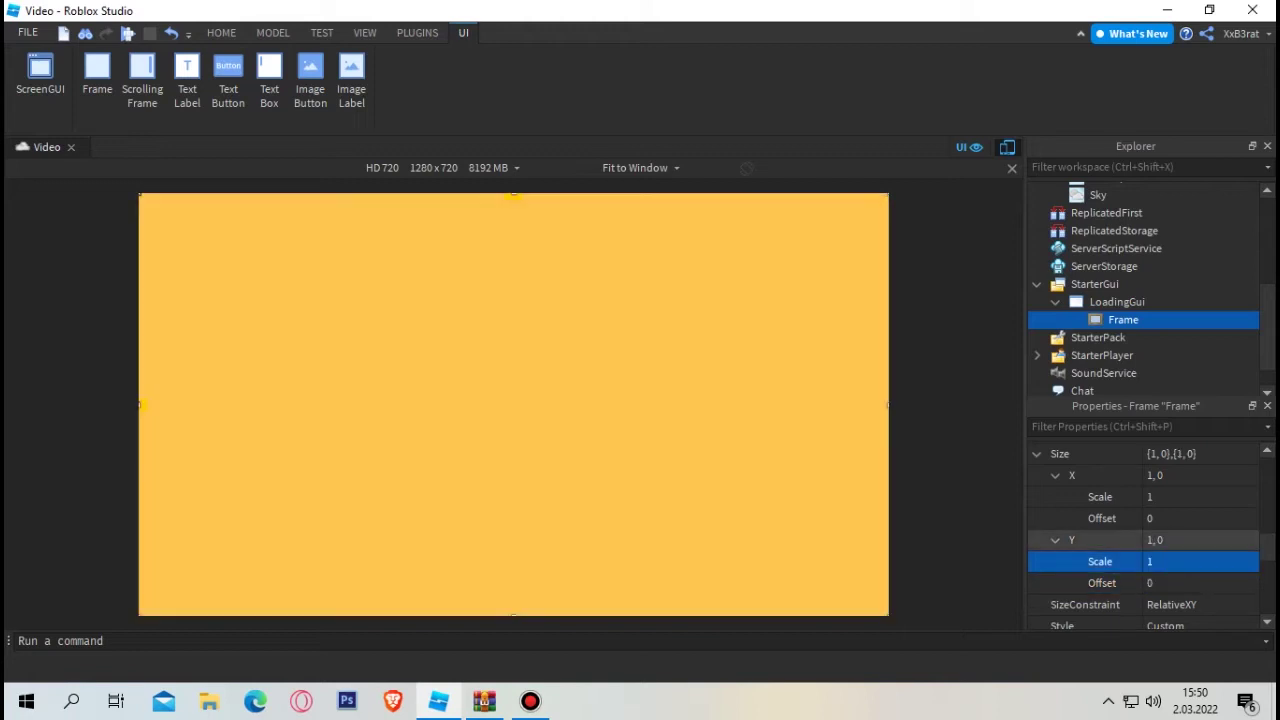
{"action": "left_click", "coordinate": [1056, 540]}
{"action": "left_click", "coordinate": [1056, 475]}
{"action": "left_click", "coordinate": [1037, 454]}
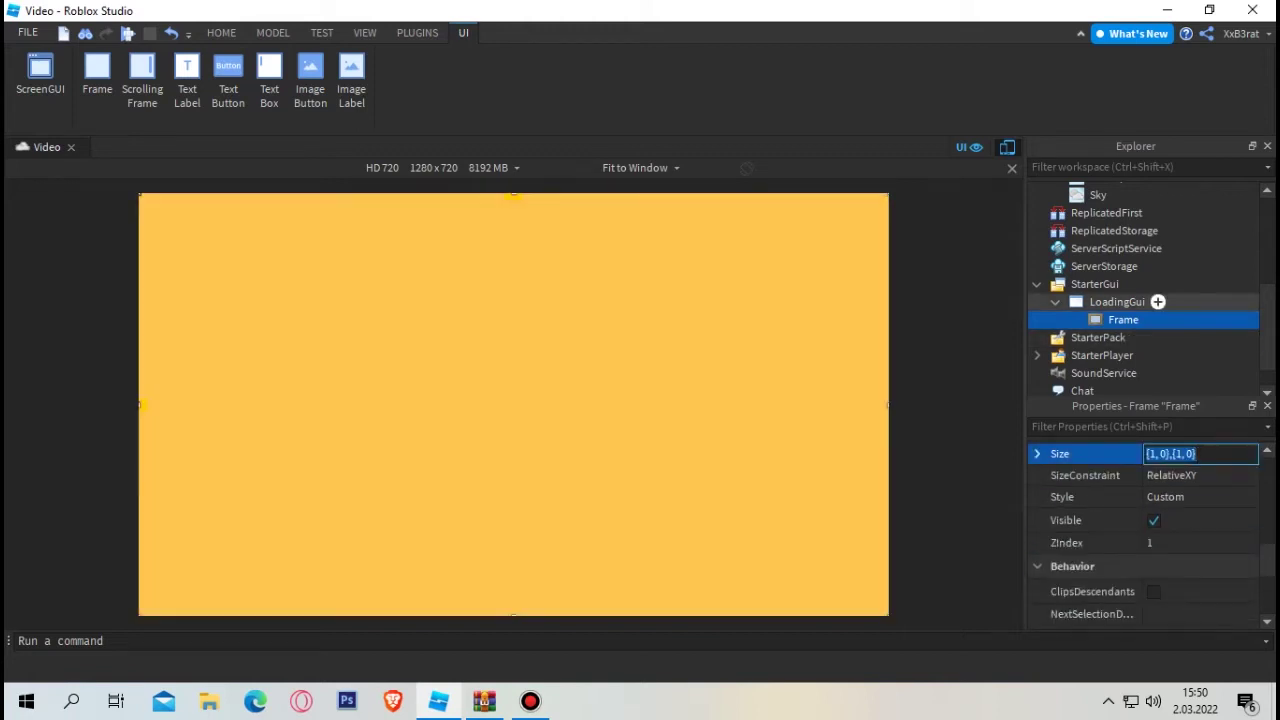
Insert a TextLabel inside the Frame and select it
{"action": "left_click", "coordinate": [1154, 319]}
{"action": "type", "text": "te"}
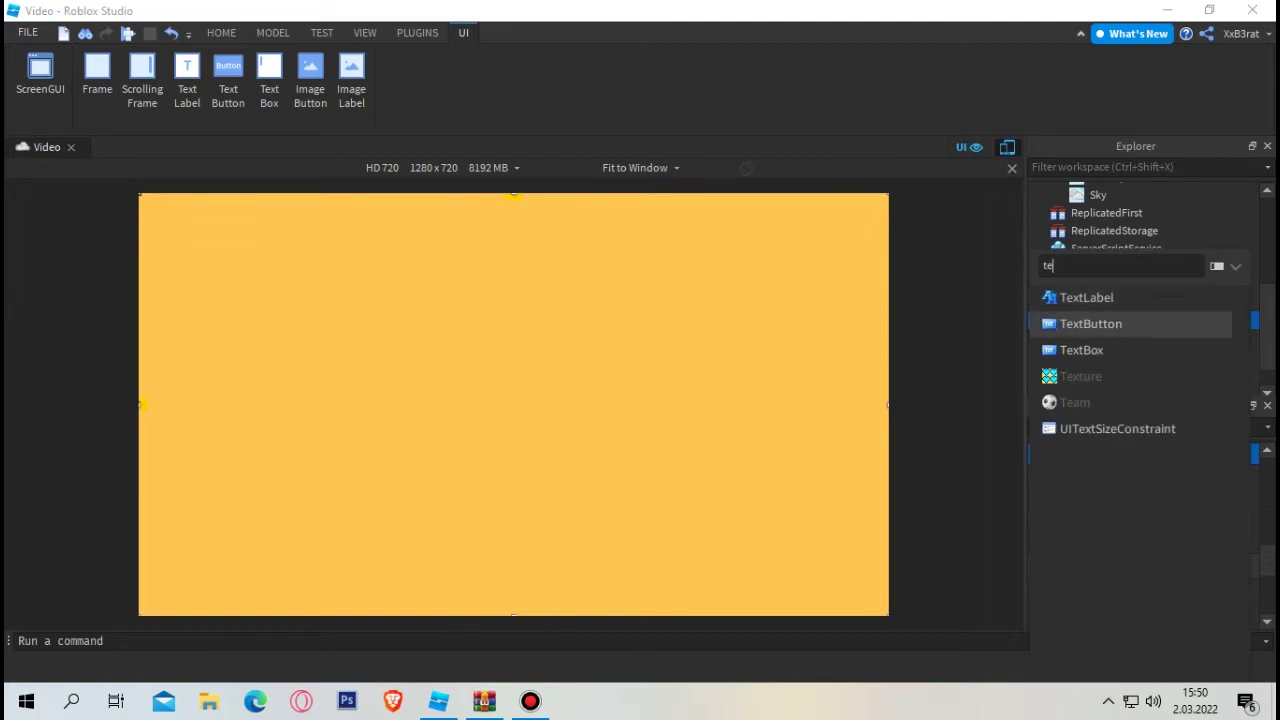
{"action": "left_click", "coordinate": [1110, 298]}
{"action": "left_click", "coordinate": [1117, 302]}
{"action": "left_click", "coordinate": [1149, 338]}
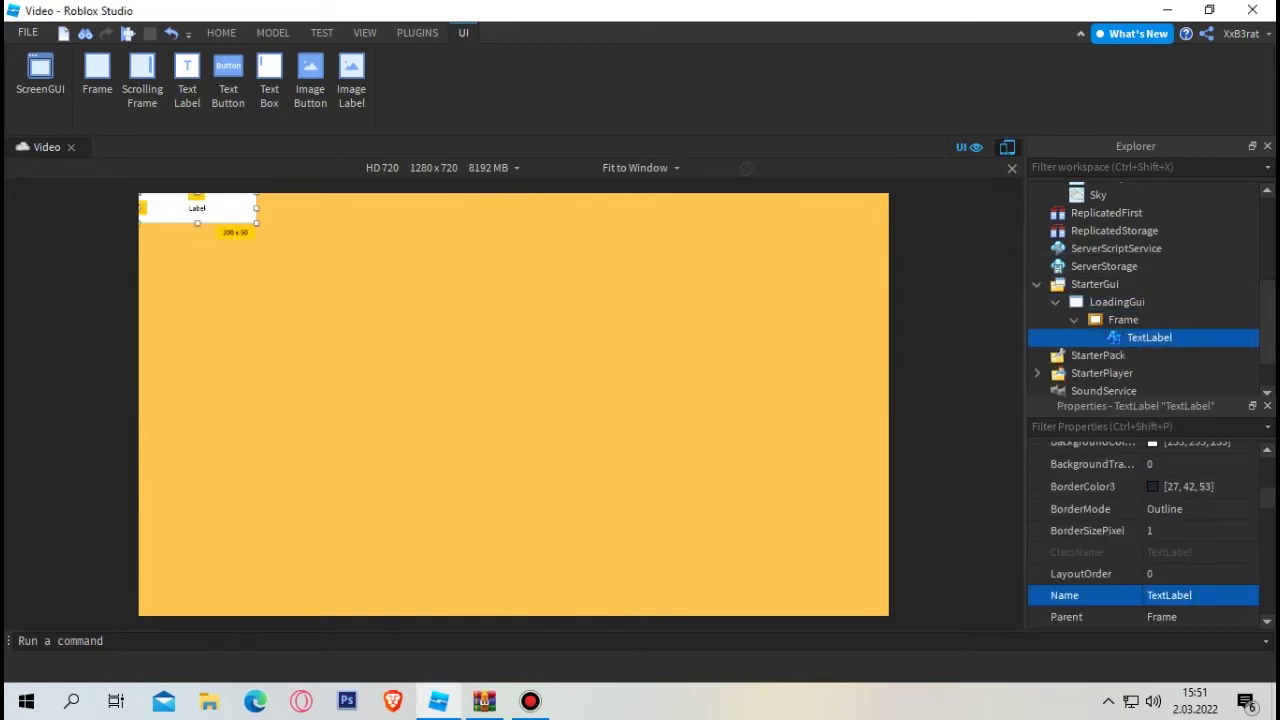
Turn off the device emulation and move the text label to the centre of the Frame
{"action": "left_click_drag", "start_coordinate": [198, 209], "coordinate": [285, 235]}
{"action": "left_click", "coordinate": [450, 330]}
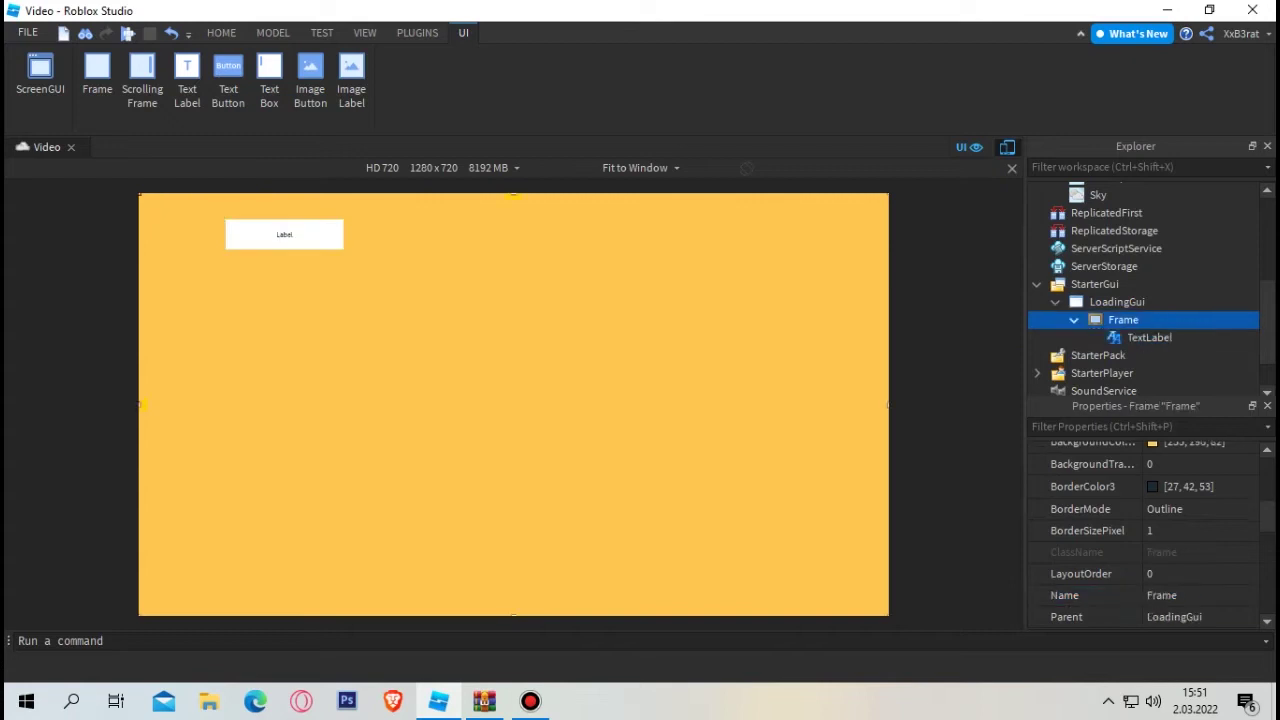
{"action": "left_click", "coordinate": [1007, 147]}
{"action": "left_click_drag", "start_coordinate": [214, 210], "coordinate": [513, 394]}
Set the Frame's background colour to a dark golden yellow, RGB 179, 141, 28
{"action": "left_click", "coordinate": [1123, 319]}
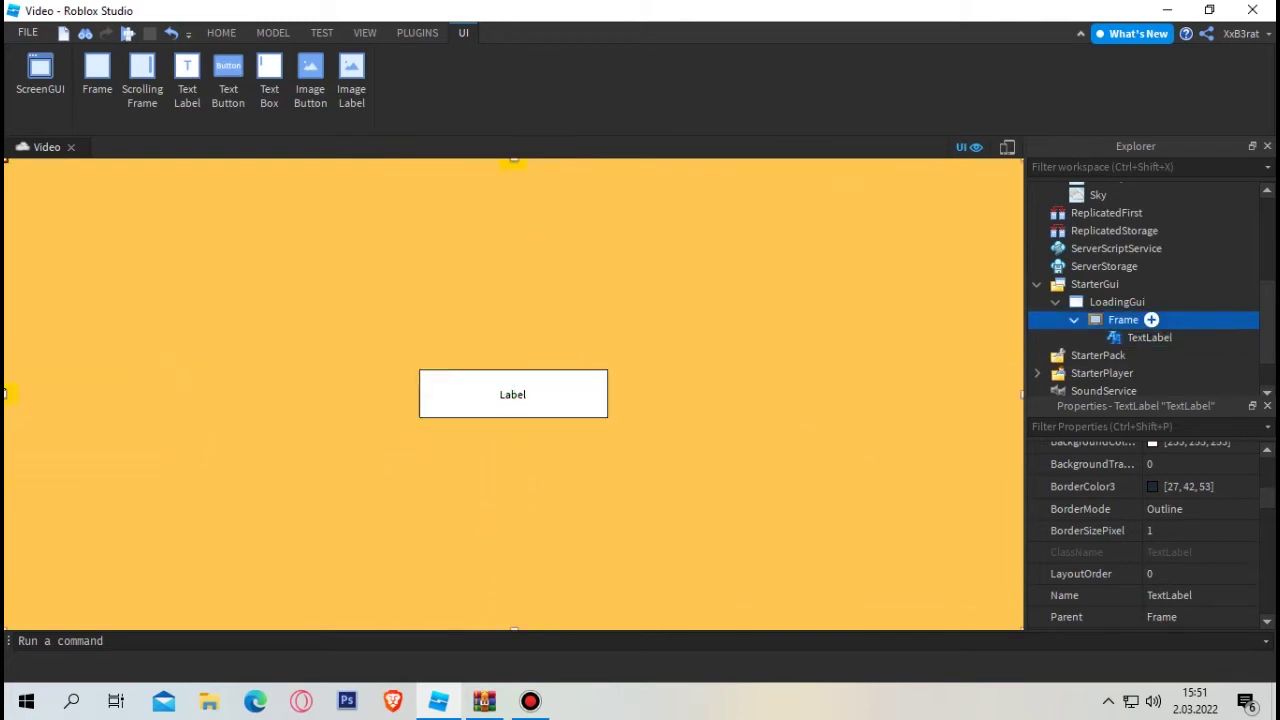
{"action": "left_click", "coordinate": [1153, 443]}
{"action": "left_click_drag", "start_coordinate": [865, 189], "coordinate": [864, 244]}
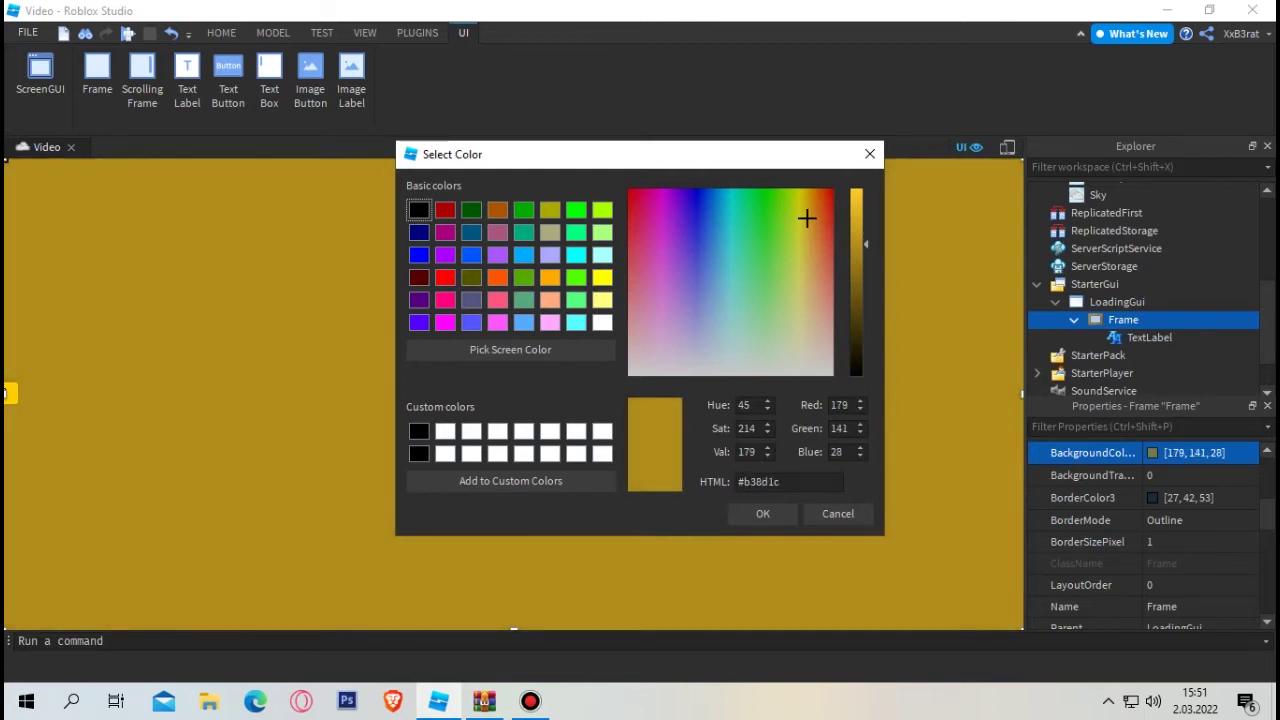
{"action": "left_click", "coordinate": [763, 514]}
Move the text label straight down, keeping it horizontally centred, to about 63 px above the Frame's lower edge
{"action": "left_click", "coordinate": [530, 396]}
{"action": "left_click_drag", "start_coordinate": [530, 396], "coordinate": [530, 549]}
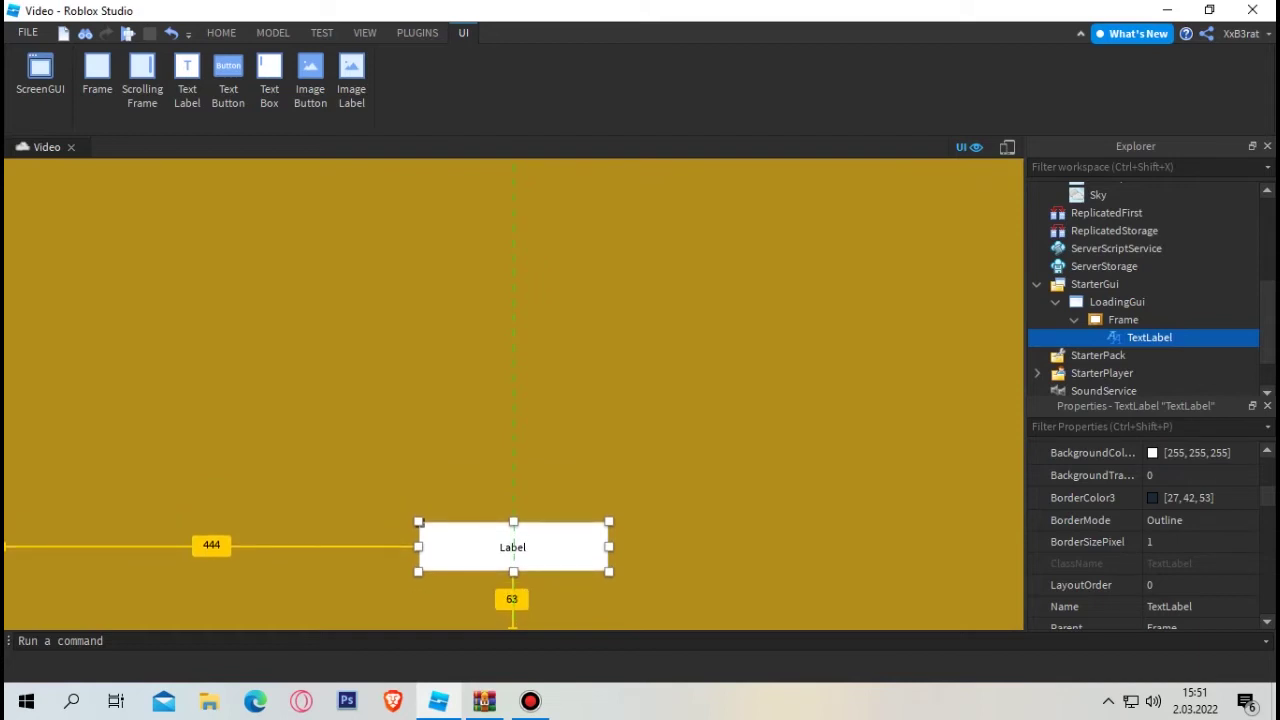
{"action": "left_click_drag", "start_coordinate": [530, 549], "coordinate": [530, 549]}
Set the text label's background transparency to 1
{"action": "scroll", "coordinate": [1150, 520], "scroll_direction": "down", "scroll_amount": 5}
{"action": "scroll", "coordinate": [1150, 526], "scroll_direction": "up", "scroll_amount": 5}
{"action": "scroll", "coordinate": [1150, 526], "scroll_direction": "down", "scroll_amount": 1}
{"action": "left_click", "coordinate": [1165, 546]}
{"action": "type", "text": "1"}
{"action": "key", "text": "Return"}
Set the text label's font to Highway and enable TextScaled
{"action": "scroll", "coordinate": [1145, 535], "scroll_direction": "down", "scroll_amount": 10}
{"action": "scroll", "coordinate": [1145, 535], "scroll_direction": "up", "scroll_amount": 7}
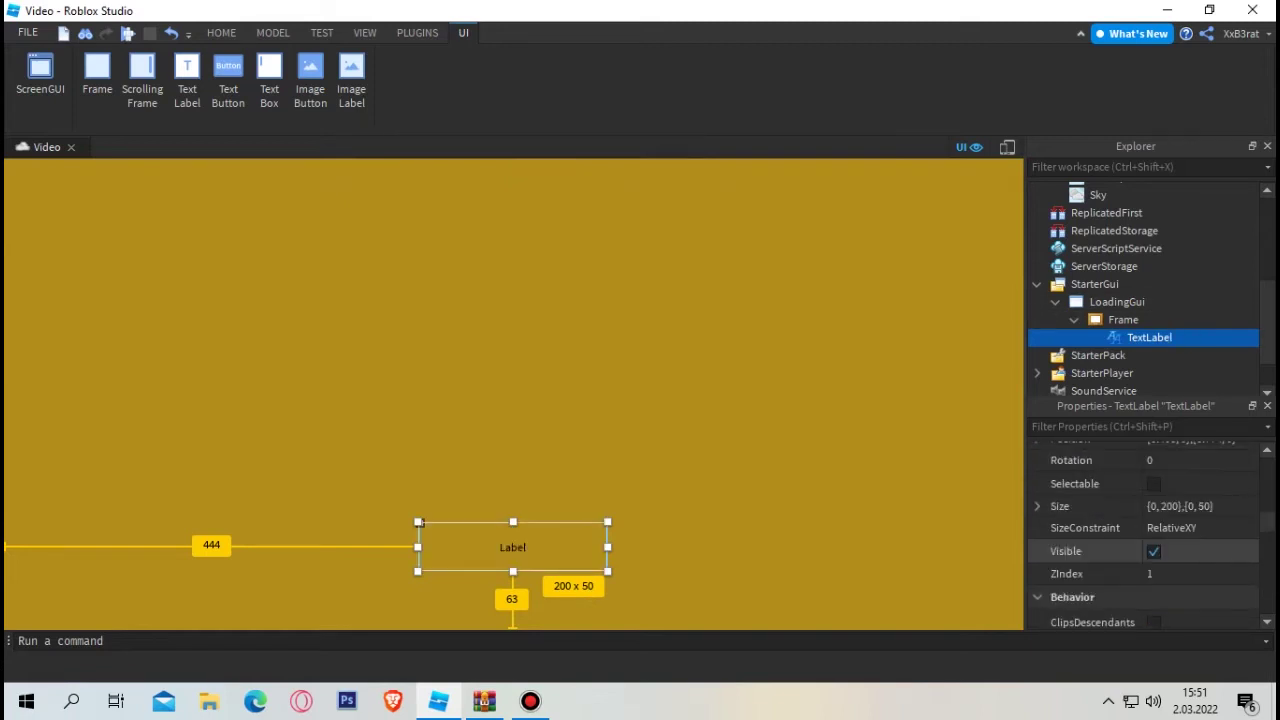
{"action": "scroll", "coordinate": [1145, 535], "scroll_direction": "up", "scroll_amount": 3}
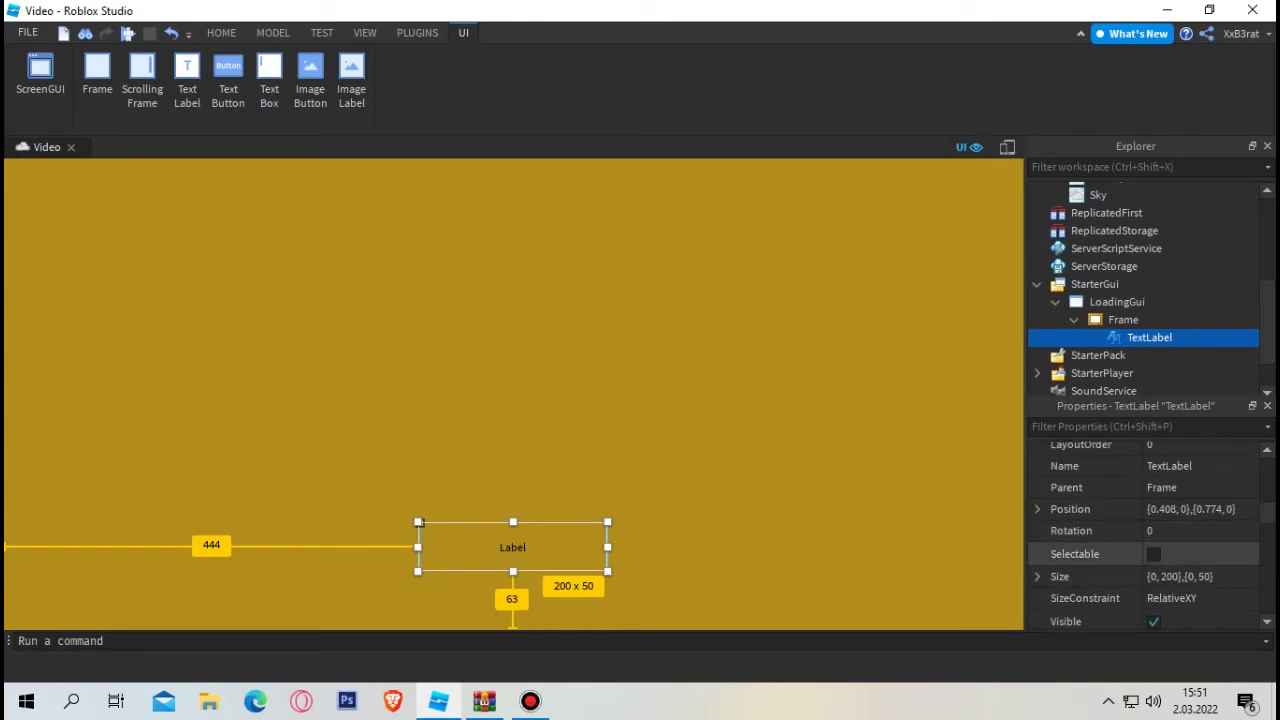
{"action": "scroll", "coordinate": [1145, 535], "scroll_direction": "down", "scroll_amount": 3}
{"action": "scroll", "coordinate": [1145, 535], "scroll_direction": "down", "scroll_amount": 8}
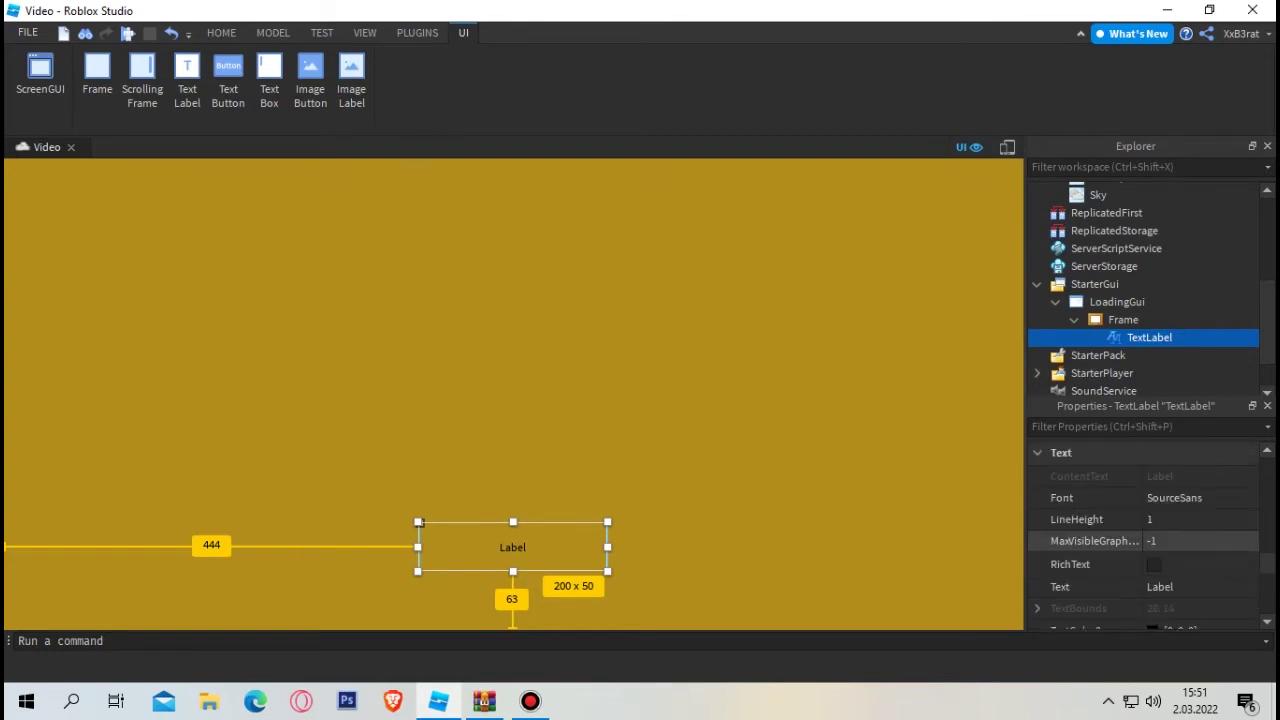
{"action": "left_click", "coordinate": [1210, 498]}
{"action": "left_click", "coordinate": [1248, 498]}
{"action": "scroll", "coordinate": [1200, 586], "scroll_direction": "up", "scroll_amount": 2}
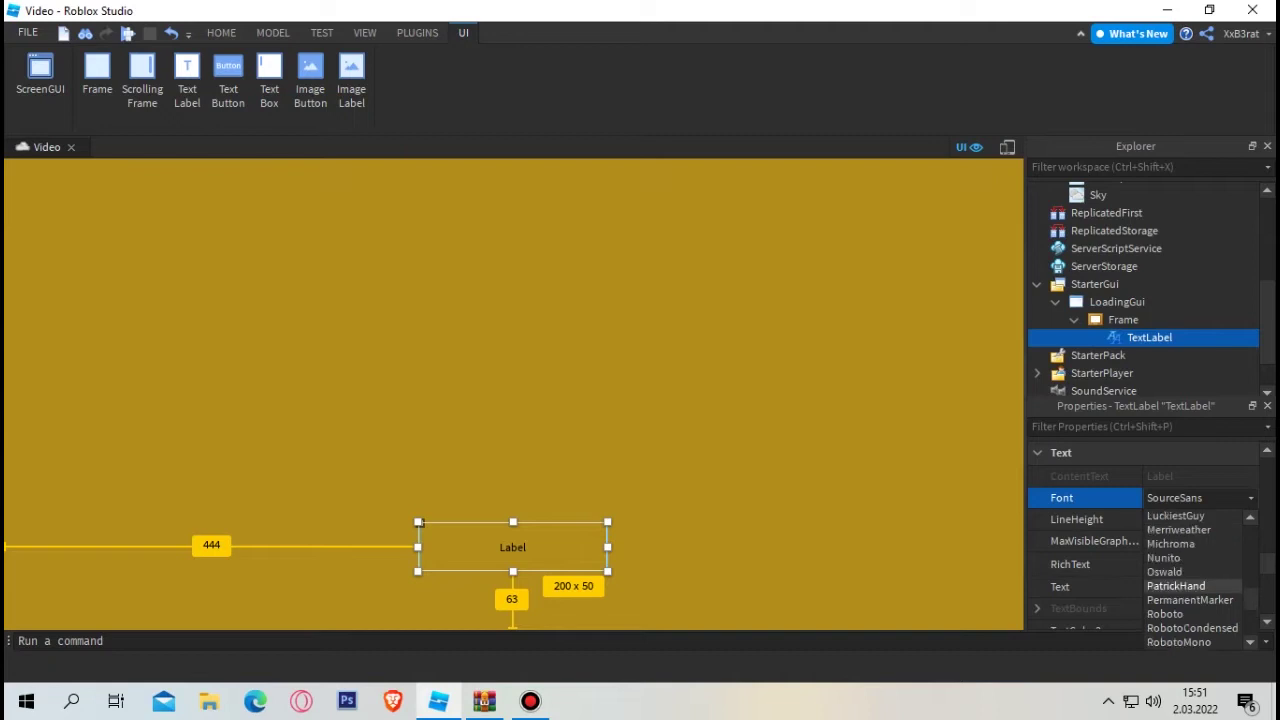
{"action": "scroll", "coordinate": [1190, 600], "scroll_direction": "up", "scroll_amount": 1}
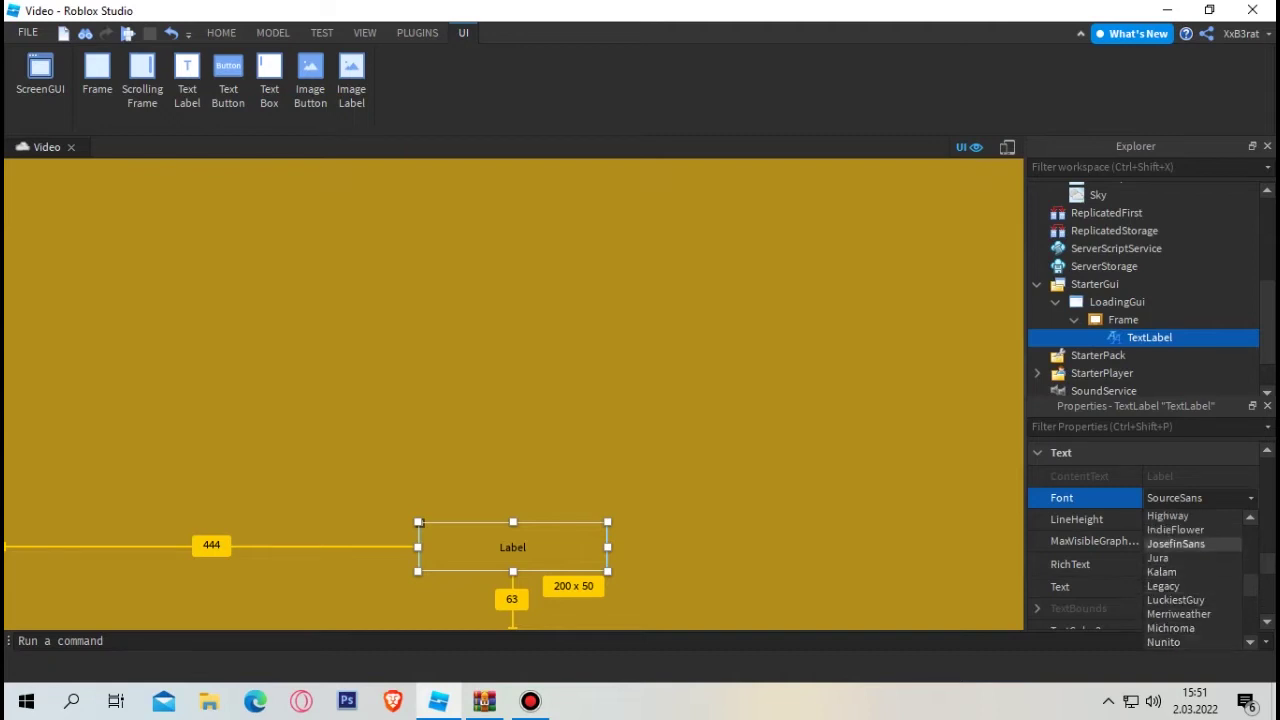
{"action": "left_click", "coordinate": [1185, 516]}
{"action": "scroll", "coordinate": [1180, 541], "scroll_direction": "down", "scroll_amount": 1}
{"action": "left_click", "coordinate": [1154, 609]}
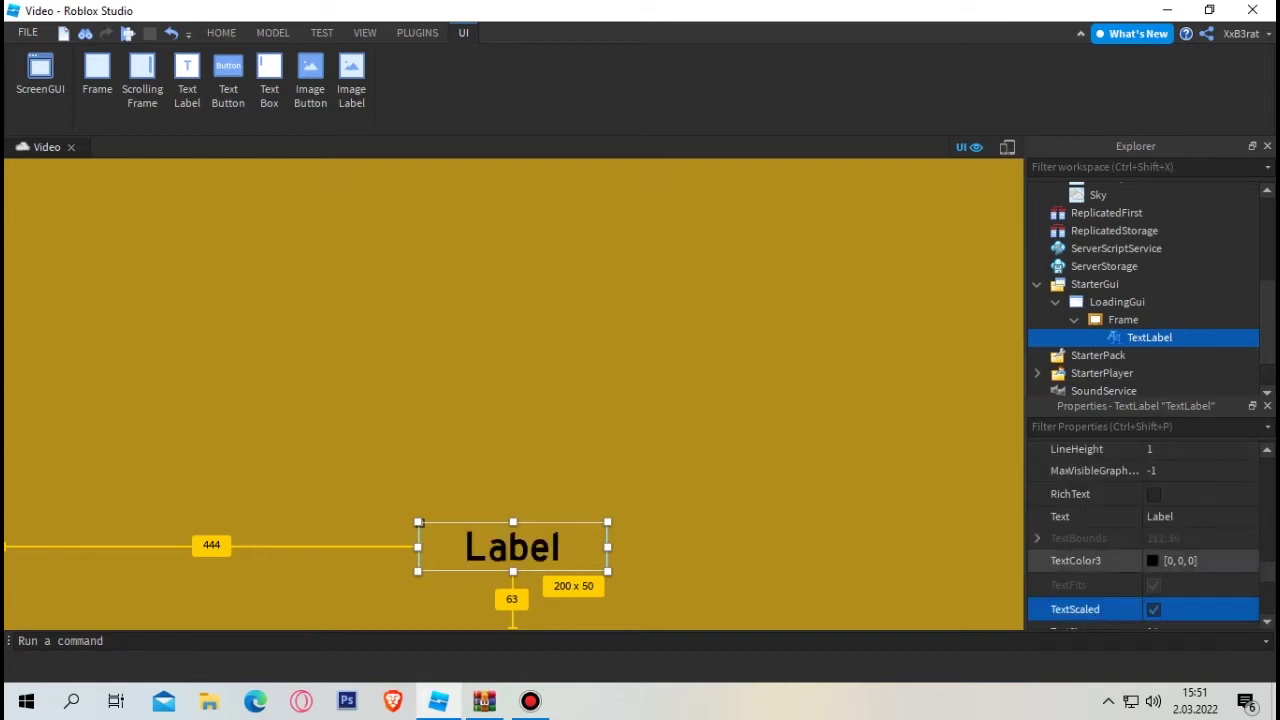
Change the label's text to "Yükleniyor:" and set its text colour to white (255, 255, 255)
{"action": "left_click", "coordinate": [1180, 517]}
{"action": "type", "text": "Yükleniyor:"}
{"action": "key", "text": "Return"}
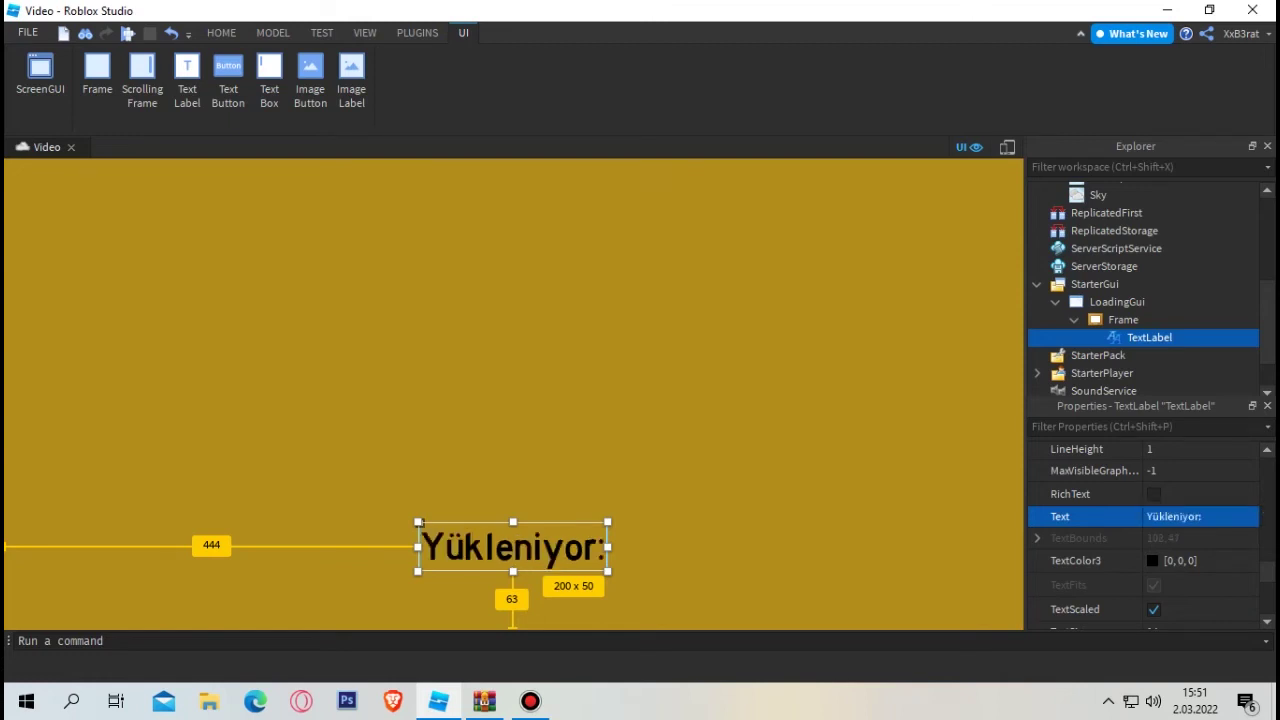
{"action": "scroll", "coordinate": [1165, 515], "scroll_direction": "down", "scroll_amount": 1}
{"action": "left_click", "coordinate": [1153, 491]}
{"action": "left_click_drag", "start_coordinate": [861, 373], "coordinate": [866, 160]}
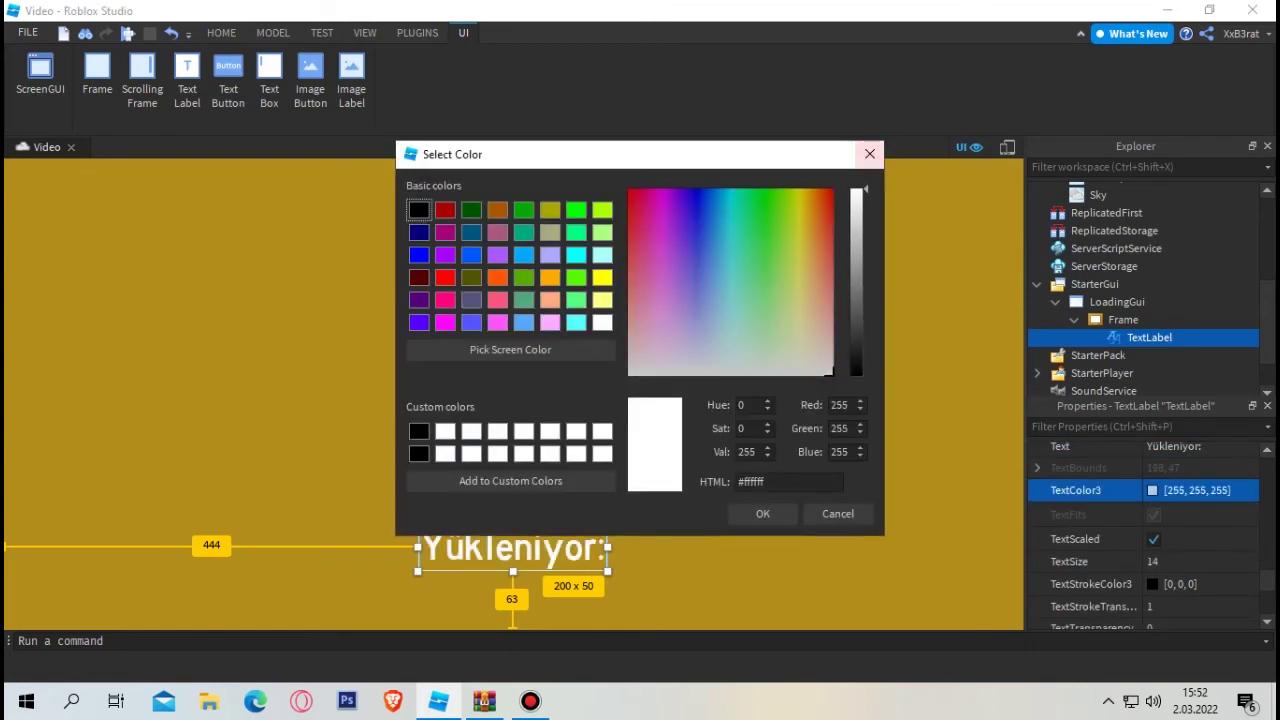
{"action": "left_click", "coordinate": [869, 154]}
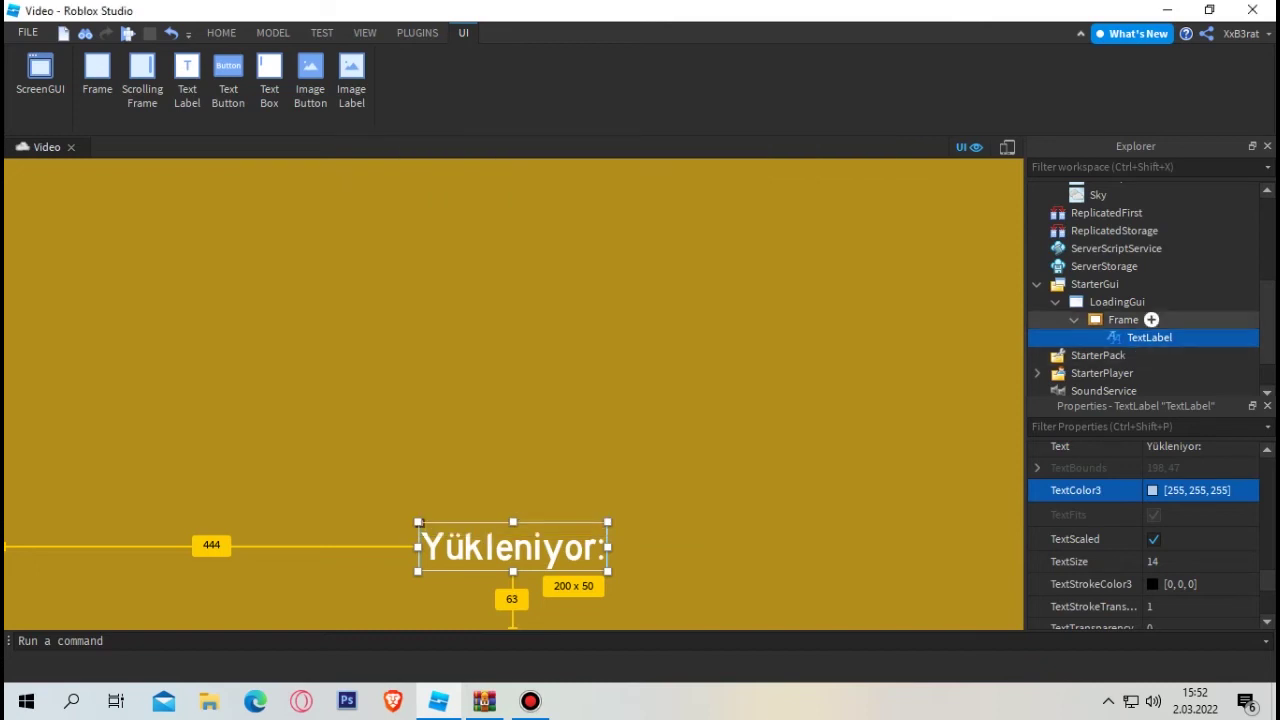
Insert a second Frame inside the main Frame and rename it Arka
{"action": "left_click", "coordinate": [1151, 319]}
{"action": "type", "text": "Frame"}
{"action": "key", "text": "Return"}
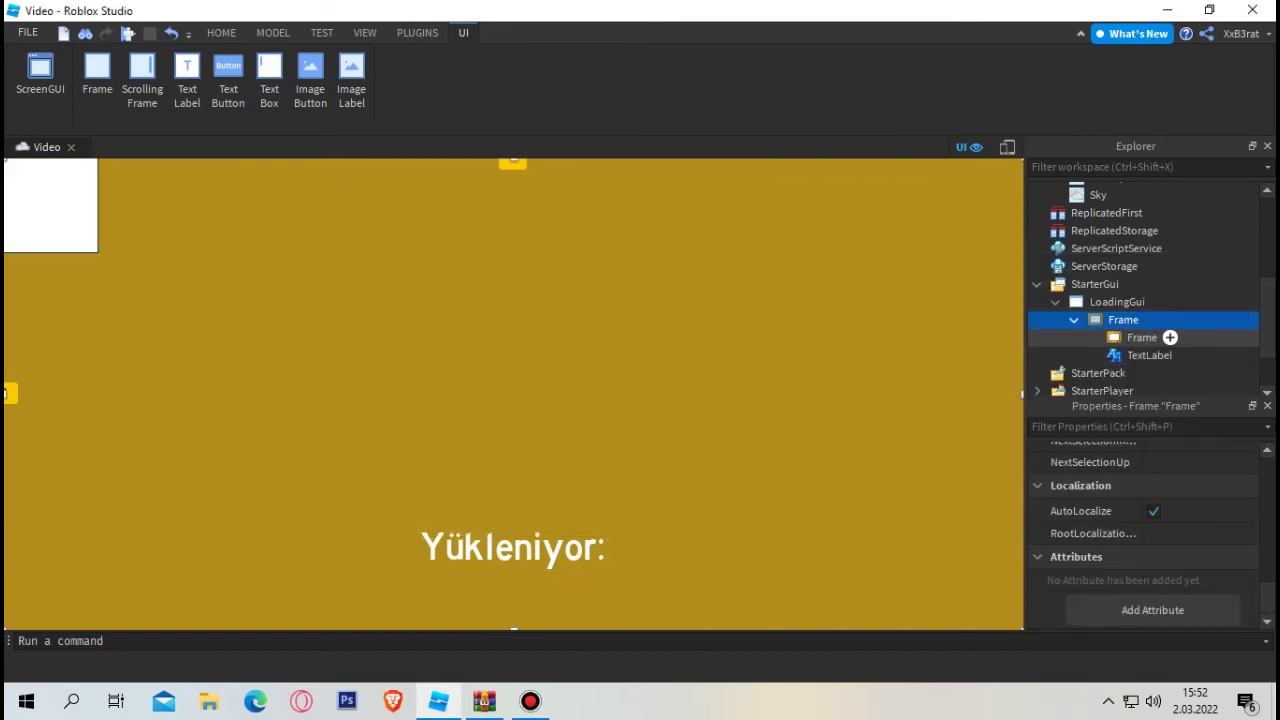
{"action": "double_click", "coordinate": [1141, 337]}
{"action": "type", "text": "Arka"}
{"action": "key", "text": "Return"}
Move Arka to the centre just above the "Yükleniyor:" label and shrink its height to about 36 px
{"action": "left_click_drag", "start_coordinate": [50, 205], "coordinate": [513, 460]}
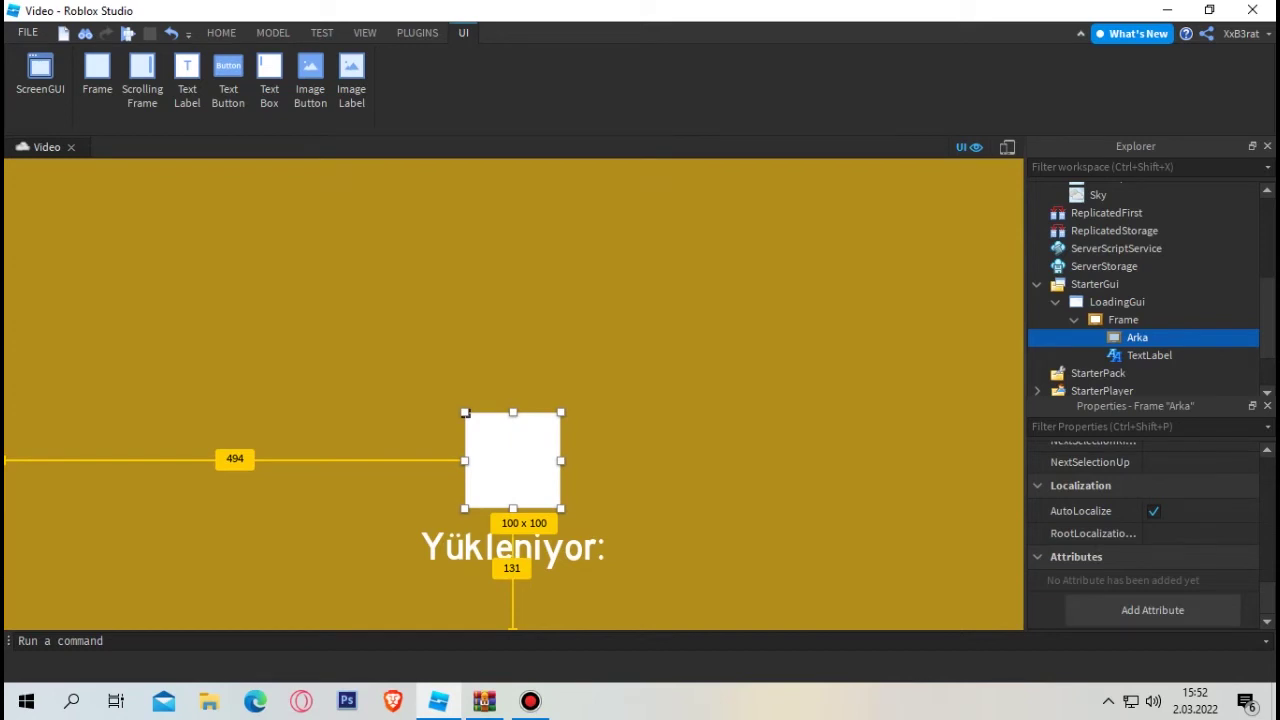
{"action": "mouse_move", "coordinate": [513, 460]}
{"action": "left_mouse_down"}
{"action": "mouse_move", "coordinate": [502, 452]}
{"action": "mouse_move", "coordinate": [522, 455]}
{"action": "mouse_move", "coordinate": [513, 433]}
{"action": "mouse_move", "coordinate": [513, 482]}
{"action": "left_mouse_up"}
{"action": "left_click_drag", "start_coordinate": [465, 435], "coordinate": [465, 480]}
{"action": "left_click_drag", "start_coordinate": [566, 497], "coordinate": [589, 497]}
{"action": "key", "text": "ctrl+z"}
{"action": "left_click", "coordinate": [466, 482]}
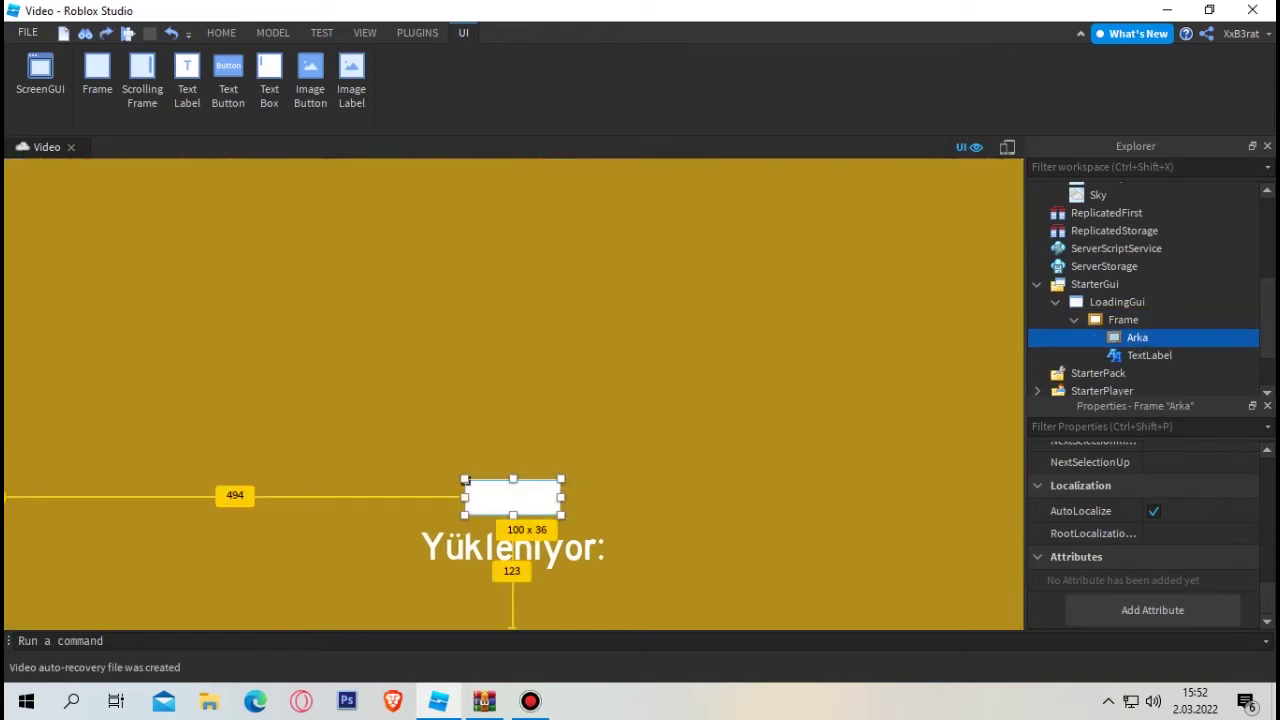
Widen Arka into a horizontally centred bar of about 363 x 36 px above the "Yükleniyor:" label
{"action": "left_click_drag", "start_coordinate": [561, 497], "coordinate": [748, 497]}
{"action": "left_click_drag", "start_coordinate": [468, 481], "coordinate": [372, 477]}
{"action": "left_click_drag", "start_coordinate": [656, 494], "coordinate": [713, 494]}
{"action": "left_click_drag", "start_coordinate": [375, 480], "coordinate": [343, 481]}
{"action": "scroll", "coordinate": [1150, 546], "scroll_direction": "up", "scroll_amount": 12}
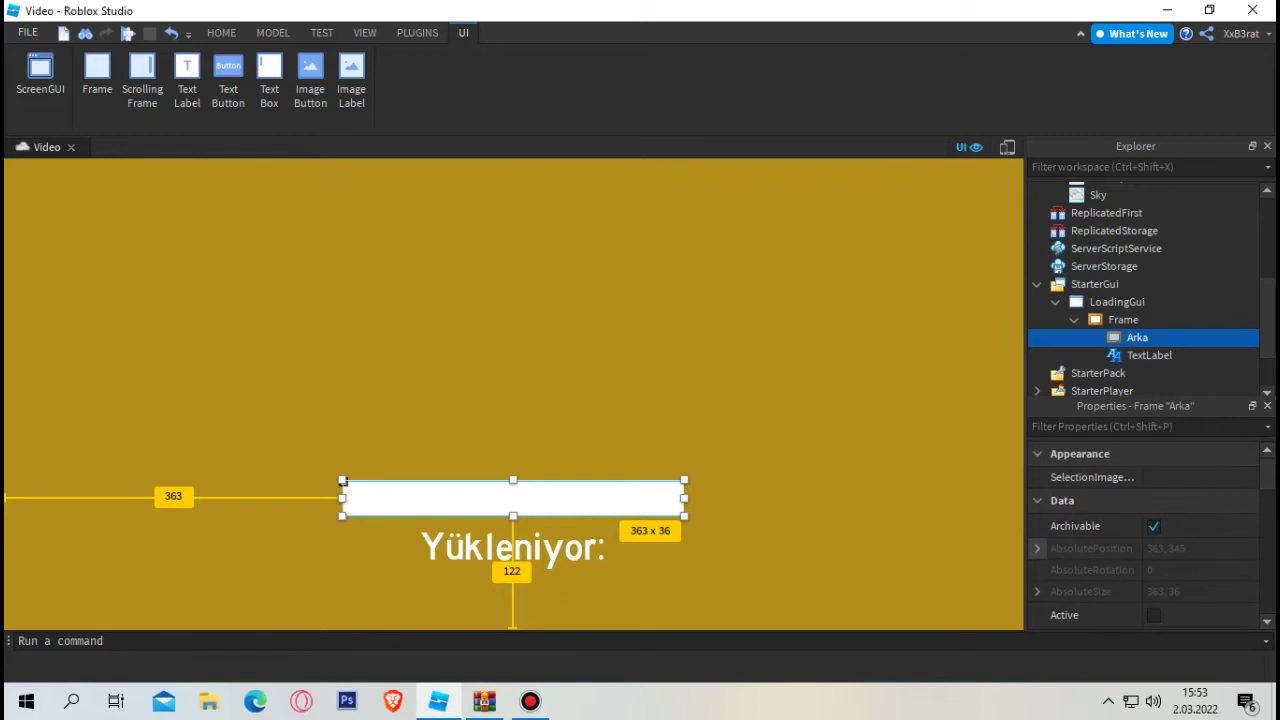
Set Arka's background colour to a light cream (248, 243, 225)
{"action": "scroll", "coordinate": [1150, 546], "scroll_direction": "down", "scroll_amount": 3}
{"action": "left_click", "coordinate": [1153, 540]}
{"action": "left_click", "coordinate": [791, 251]}
{"action": "left_click", "coordinate": [778, 238]}
{"action": "left_click", "coordinate": [800, 237]}
{"action": "left_click", "coordinate": [789, 371]}
{"action": "left_click", "coordinate": [807, 323]}
{"action": "left_click_drag", "start_coordinate": [807, 323], "coordinate": [807, 357]}
{"action": "left_click", "coordinate": [858, 274]}
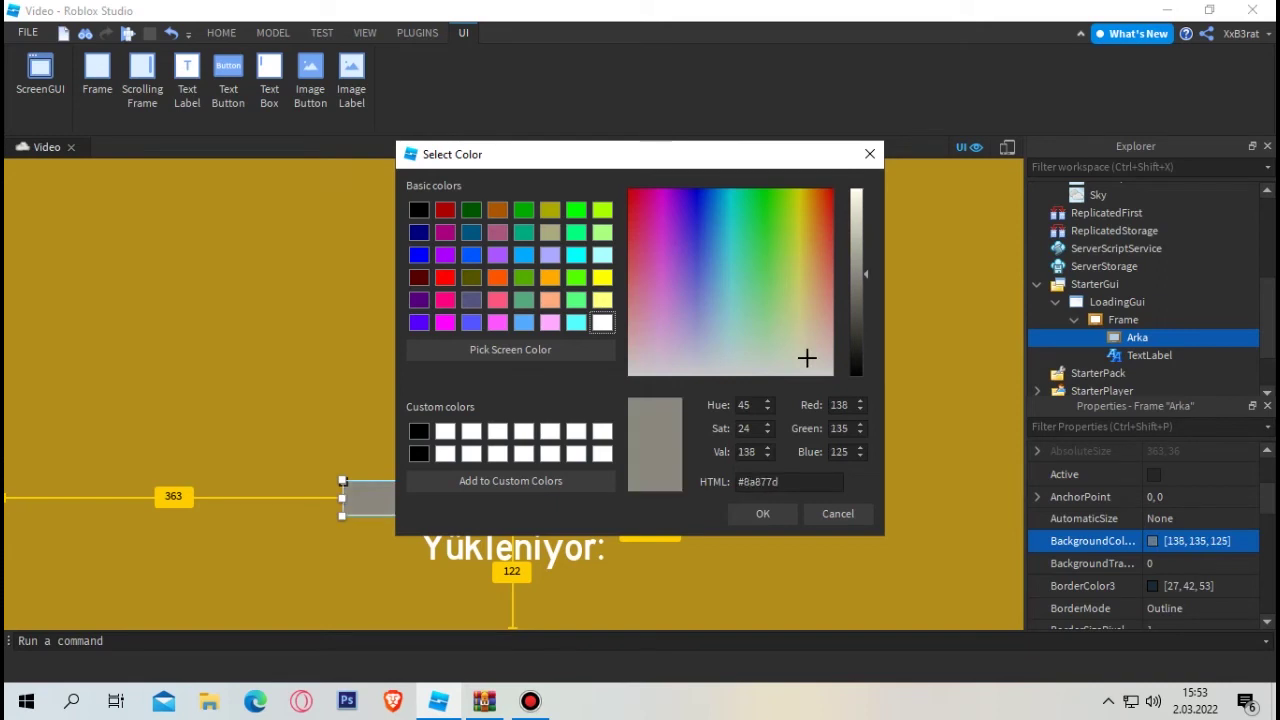
{"action": "left_click_drag", "start_coordinate": [858, 274], "coordinate": [858, 232]}
{"action": "left_click_drag", "start_coordinate": [864, 189], "coordinate": [864, 194]}
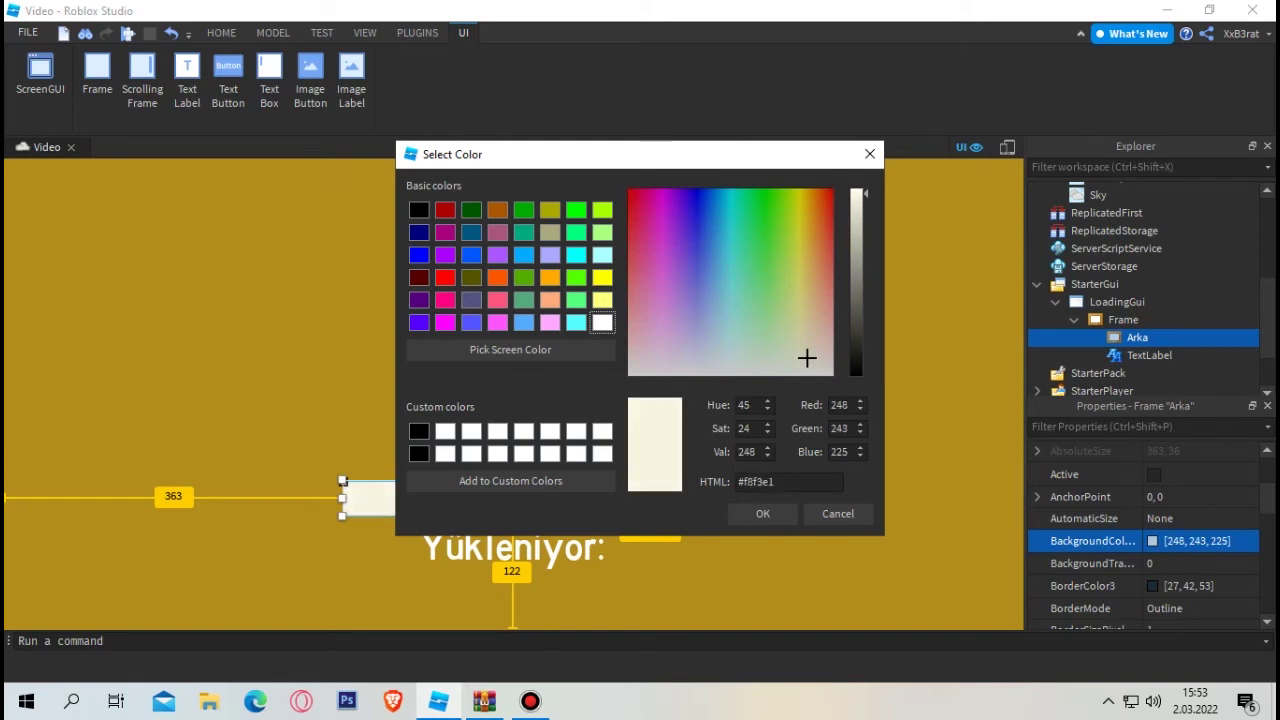
{"action": "left_click", "coordinate": [762, 513]}
Add a UICorner to Arka to round the bar's corners
{"action": "left_click", "coordinate": [1158, 336]}
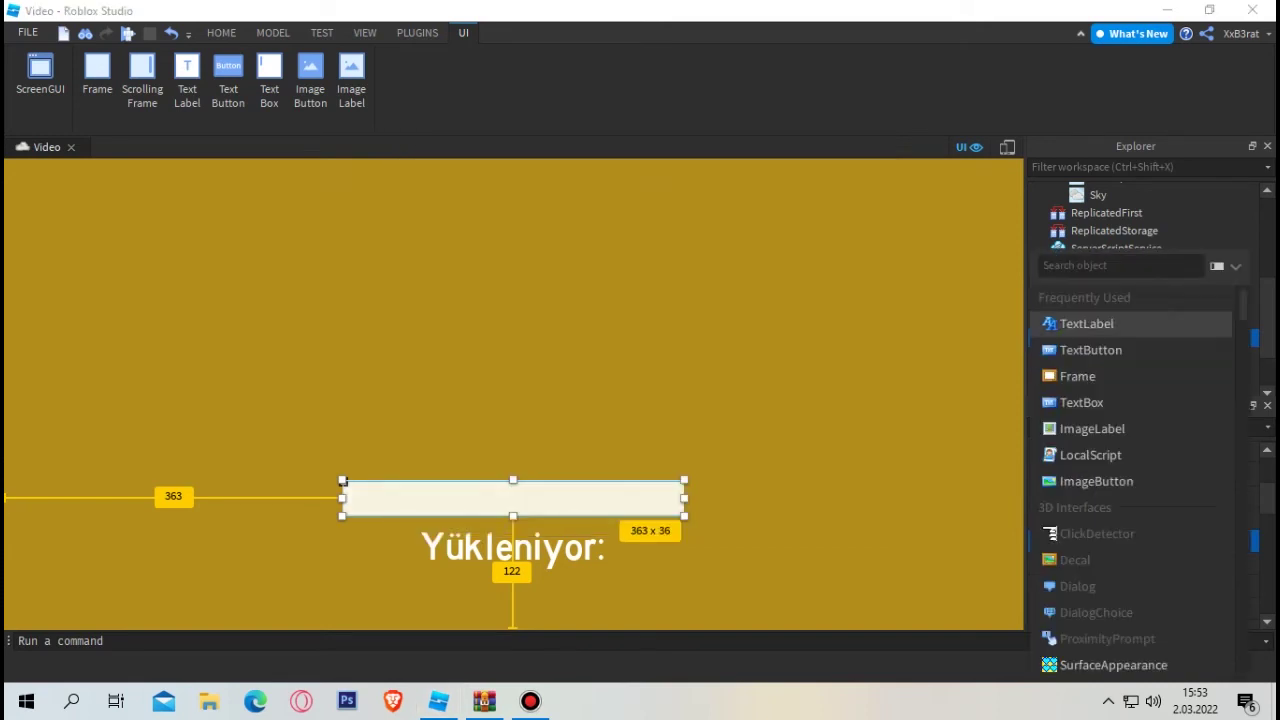
{"action": "type", "text": "UI"}
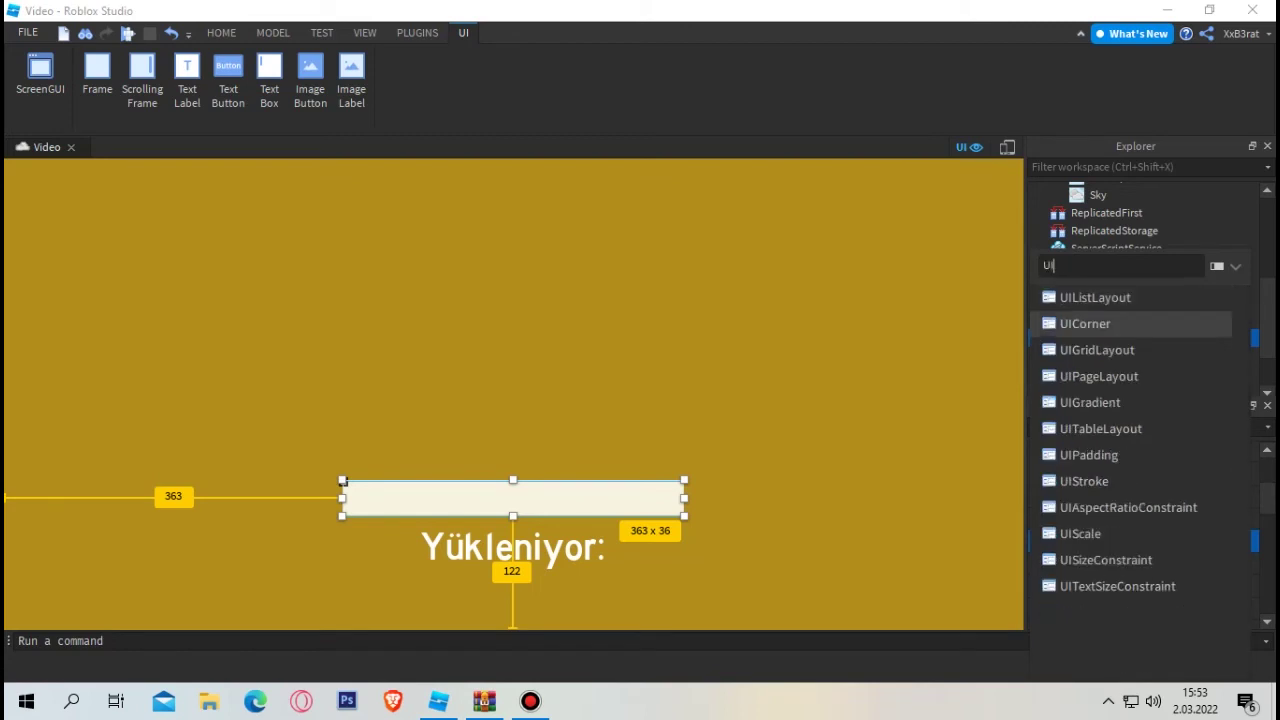
{"action": "left_click", "coordinate": [1085, 323]}
Insert a Frame inside Arka and rename it Ön
{"action": "left_click", "coordinate": [1152, 334]}
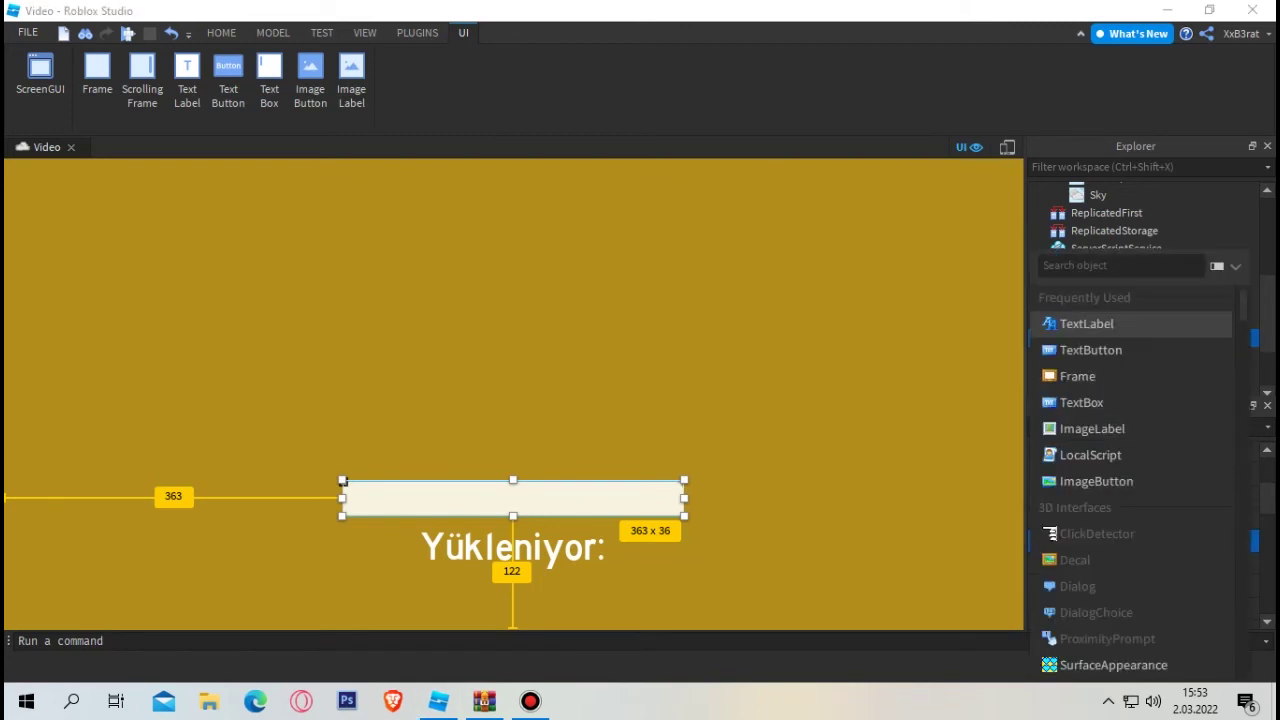
{"action": "left_click", "coordinate": [1078, 376]}
{"action": "double_click", "coordinate": [1160, 373]}
{"action": "type", "text": "Ön"}
{"action": "key", "text": "Return"}
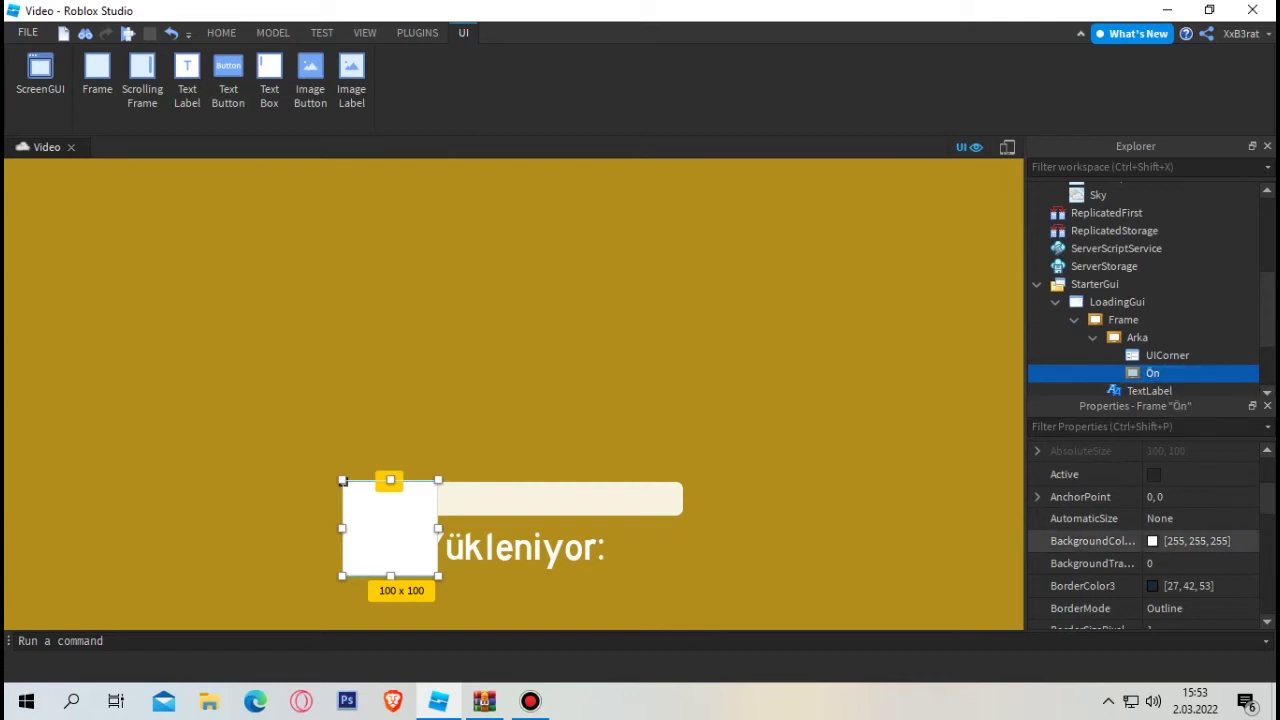
Set Ön's vertical size to scale 1 and offset 0
{"action": "scroll", "coordinate": [1140, 520], "scroll_direction": "down", "scroll_amount": 5}
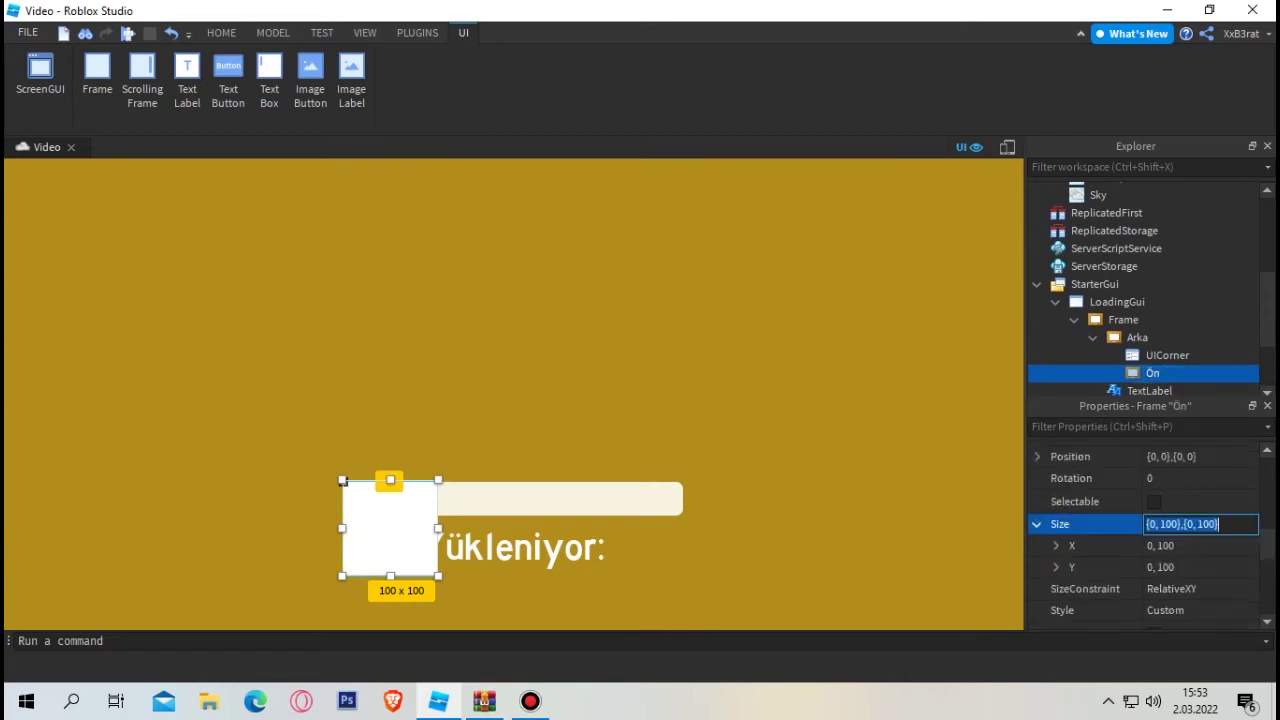
{"action": "left_click", "coordinate": [1037, 524]}
{"action": "left_click", "coordinate": [1056, 567]}
{"action": "scroll", "coordinate": [1060, 564], "scroll_direction": "down", "scroll_amount": 1}
{"action": "left_click", "coordinate": [1100, 540]}
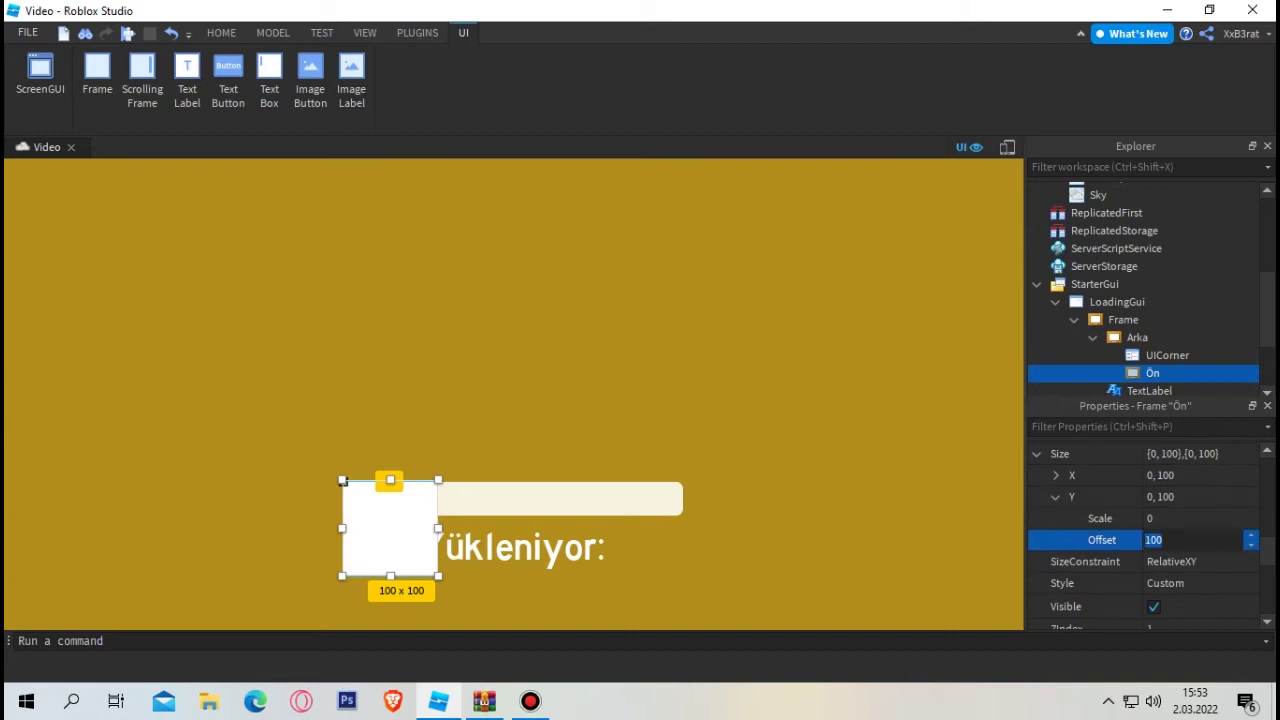
{"action": "type", "text": "0"}
{"action": "left_click", "coordinate": [1100, 518]}
{"action": "type", "text": "1"}
Set Ön's horizontal size to scale 1 and offset 0
{"action": "left_click", "coordinate": [1056, 475]}
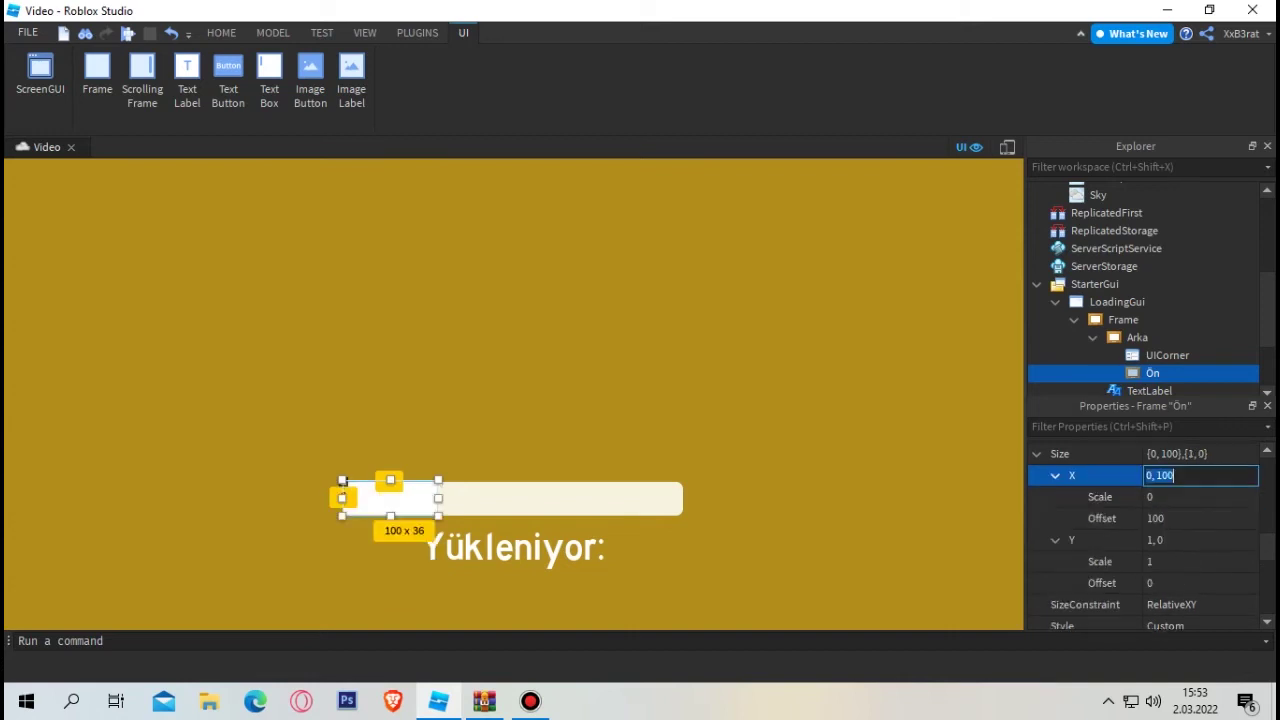
{"action": "left_click", "coordinate": [1100, 518]}
{"action": "type", "text": "0"}
{"action": "left_click", "coordinate": [1100, 497]}
{"action": "key", "text": "Return"}
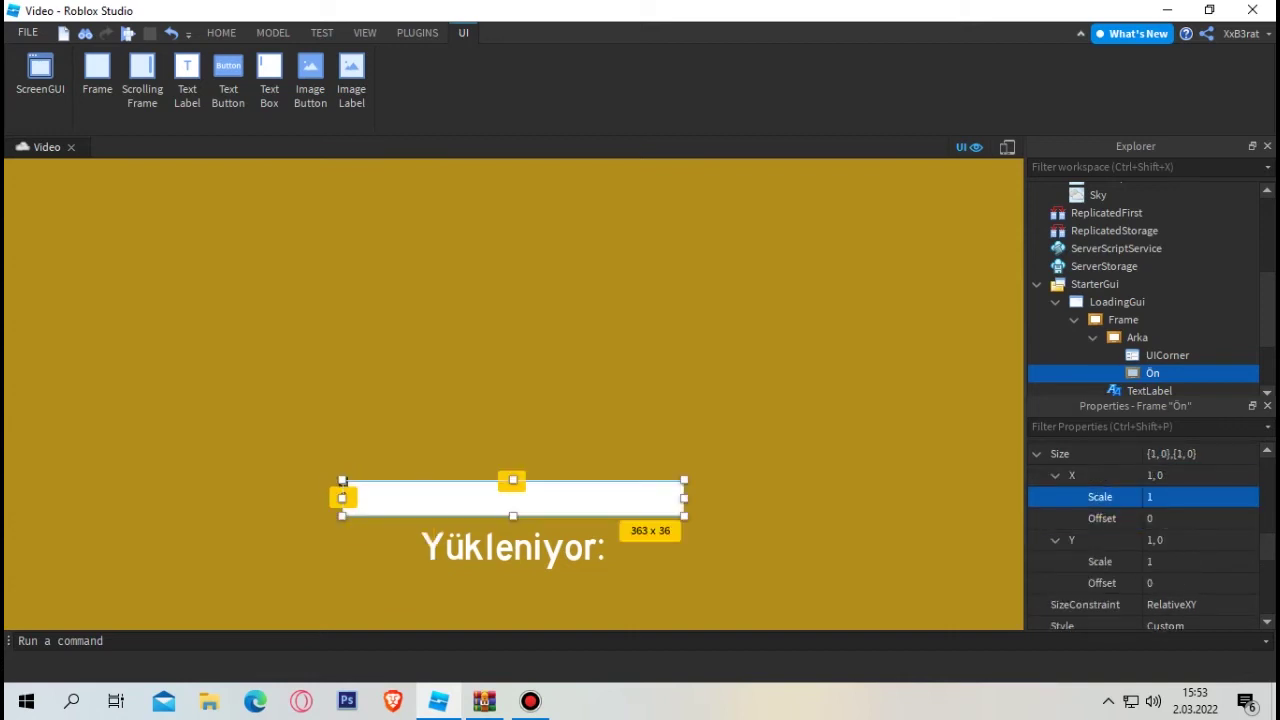
Set Ön's background colour to bright green (113, 255, 62)
{"action": "scroll", "coordinate": [1100, 496], "scroll_direction": "up", "scroll_amount": 5}
{"action": "left_click", "coordinate": [1153, 540]}
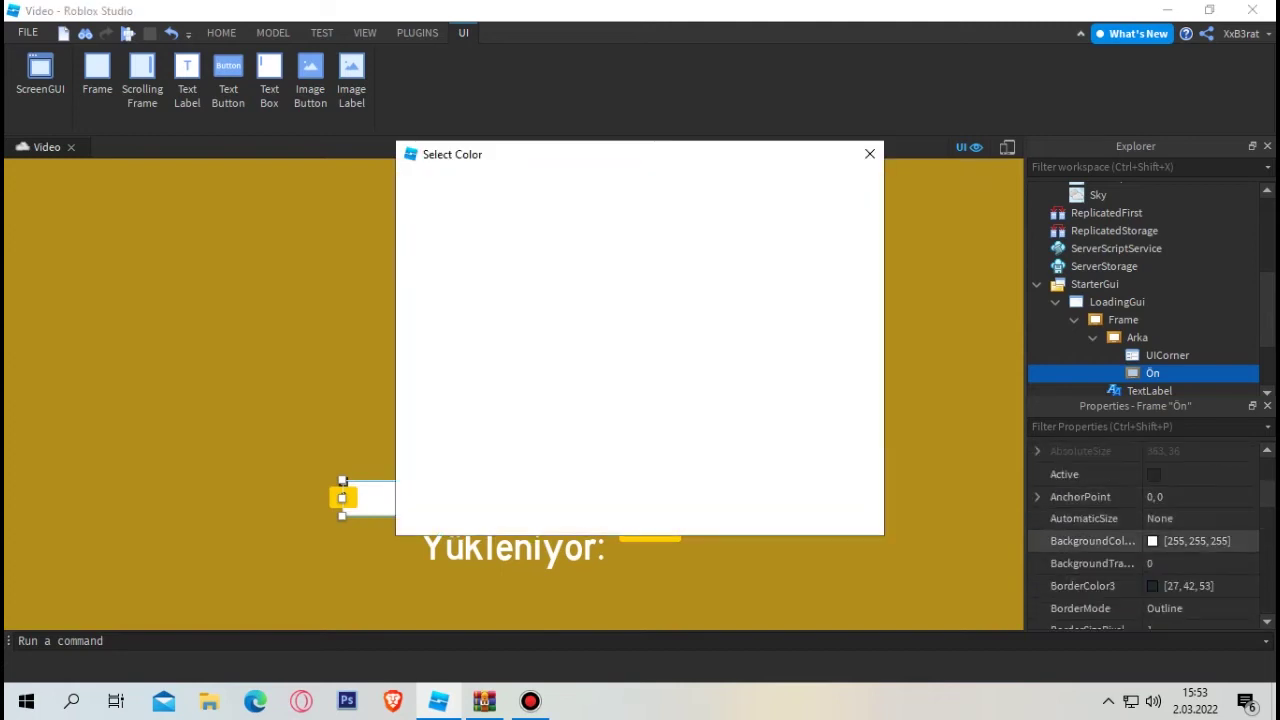
{"action": "left_click", "coordinate": [773, 234]}
{"action": "left_click", "coordinate": [762, 513]}
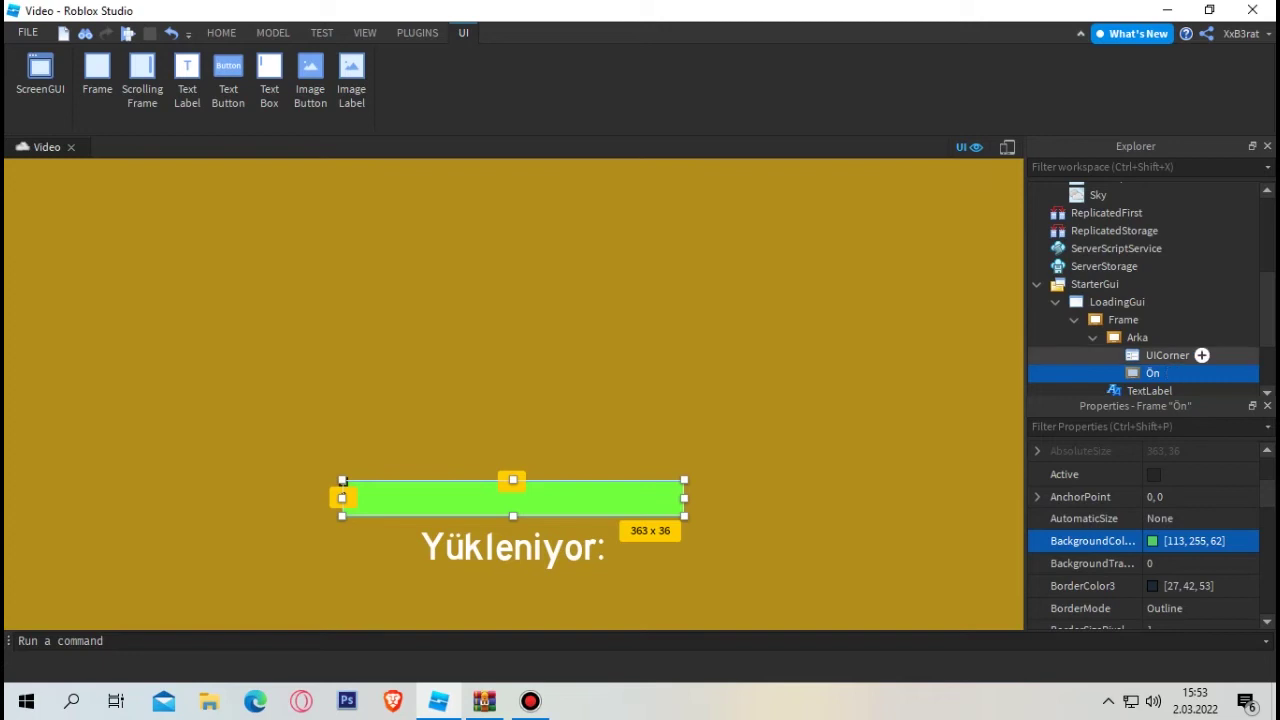
Duplicate Arka's UICorner and place the copy inside Ön
{"action": "left_click", "coordinate": [1167, 355]}
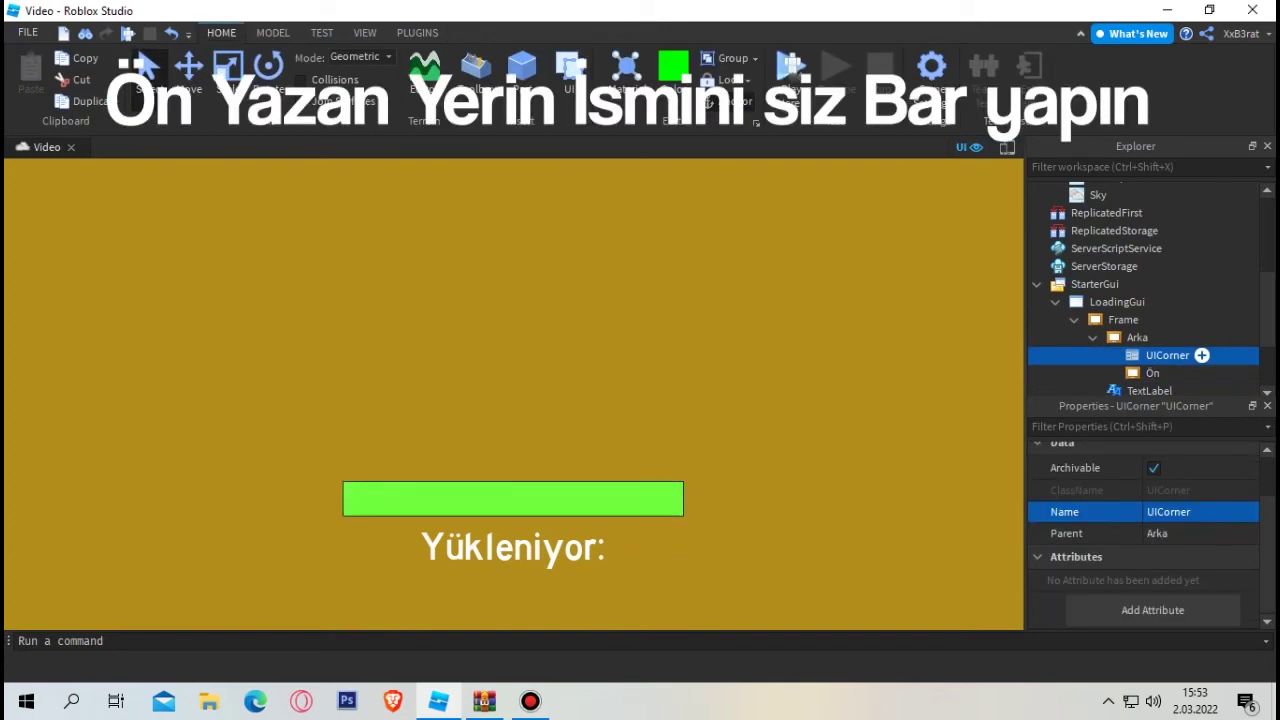
{"action": "left_click_drag", "start_coordinate": [1201, 355], "coordinate": [1140, 353]}
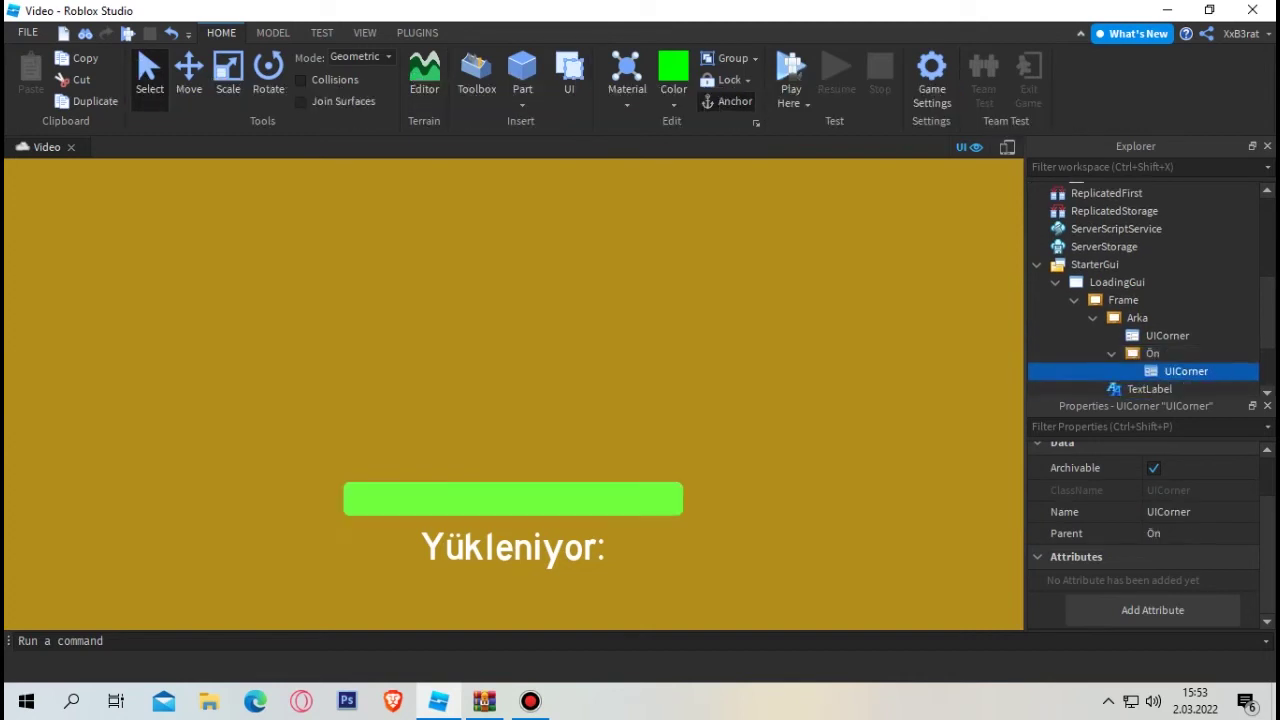
Collapse Ön in the object tree and insert a LocalScript inside Arka
{"action": "scroll", "coordinate": [1150, 320], "scroll_direction": "down", "scroll_amount": 2}
{"action": "scroll", "coordinate": [1150, 320], "scroll_direction": "up", "scroll_amount": 1}
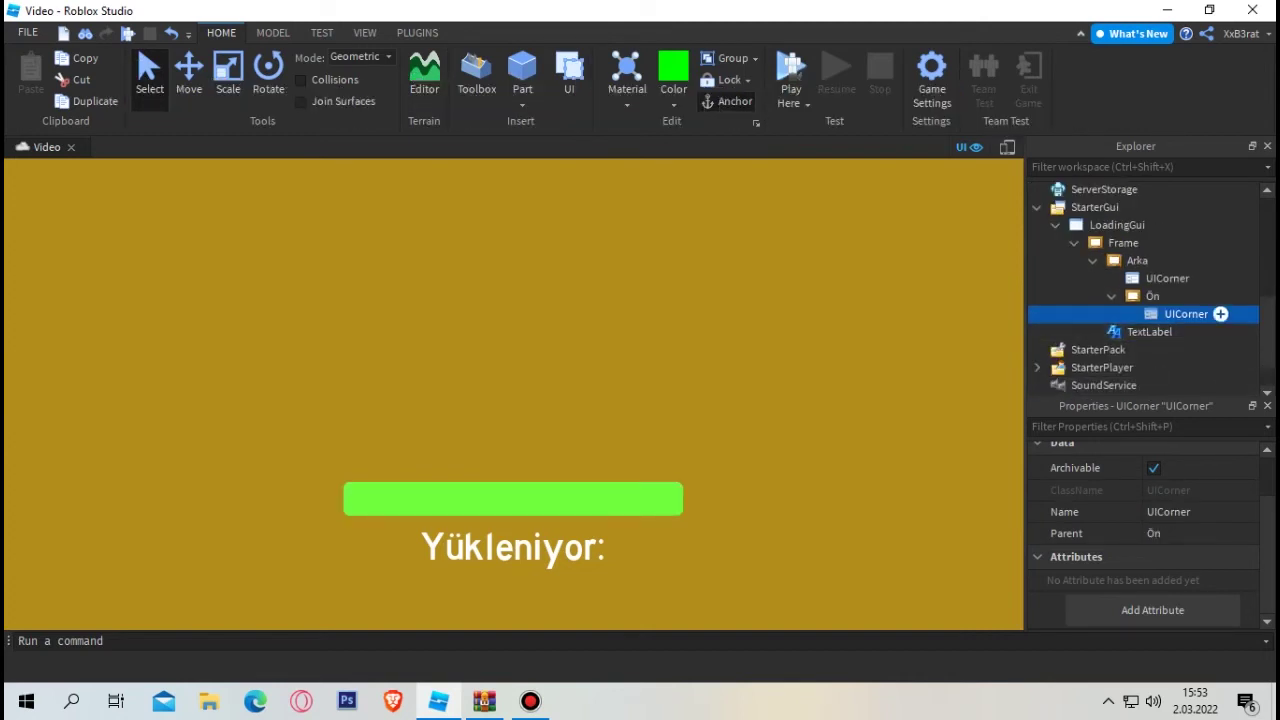
{"action": "left_click", "coordinate": [1112, 296]}
{"action": "left_click", "coordinate": [1160, 260]}
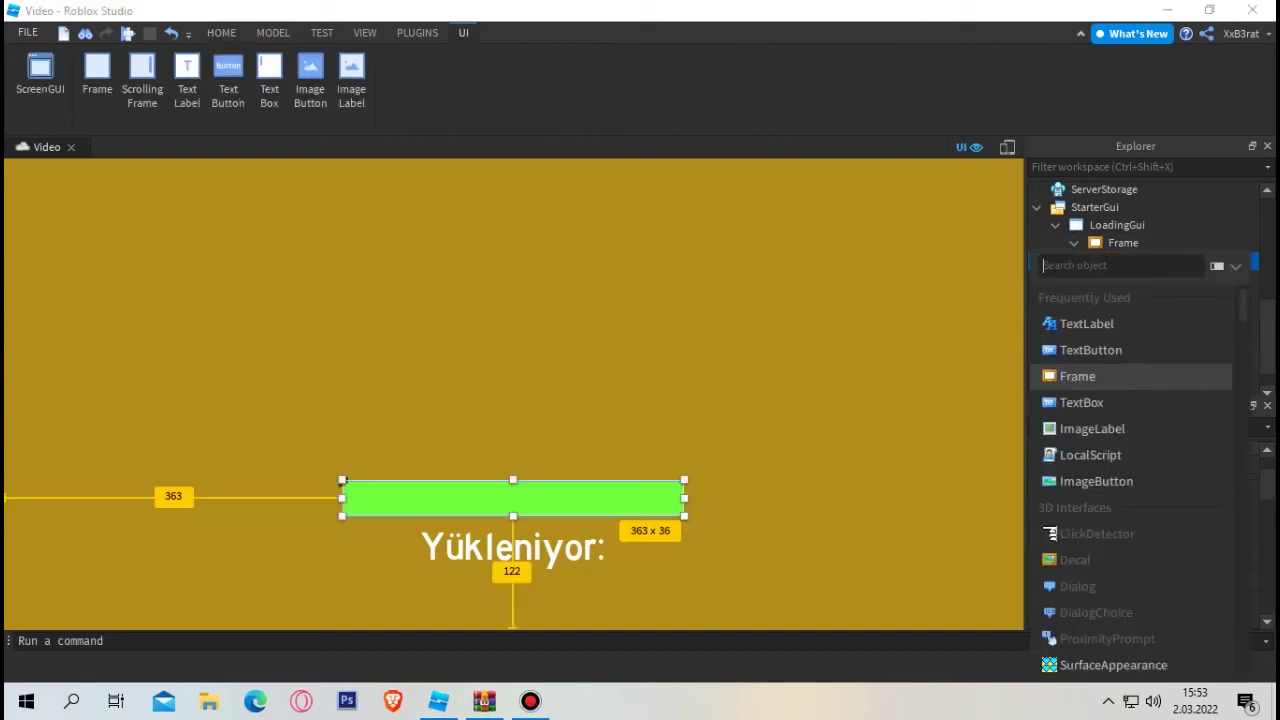
{"action": "left_click", "coordinate": [1090, 455]}
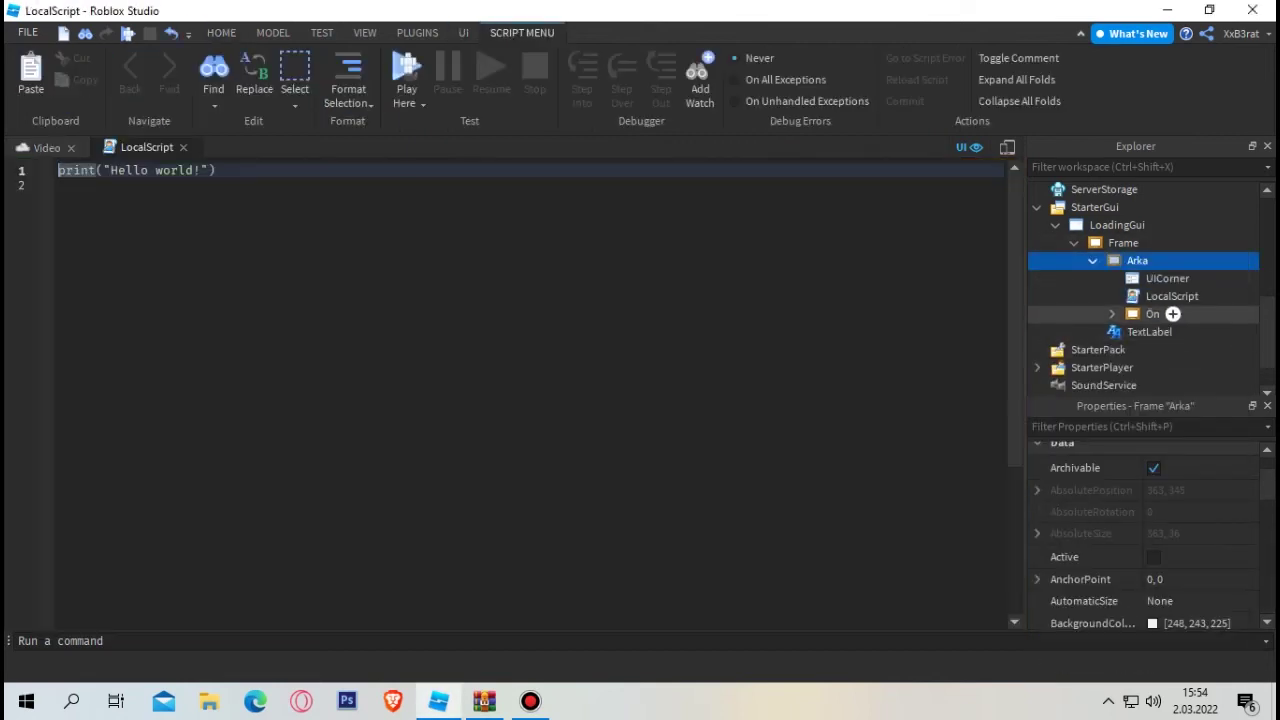
Replace the script's default code with local ContentProvider = game:GetService("ContentProvider")
{"action": "key", "text": "ctrl+a"}
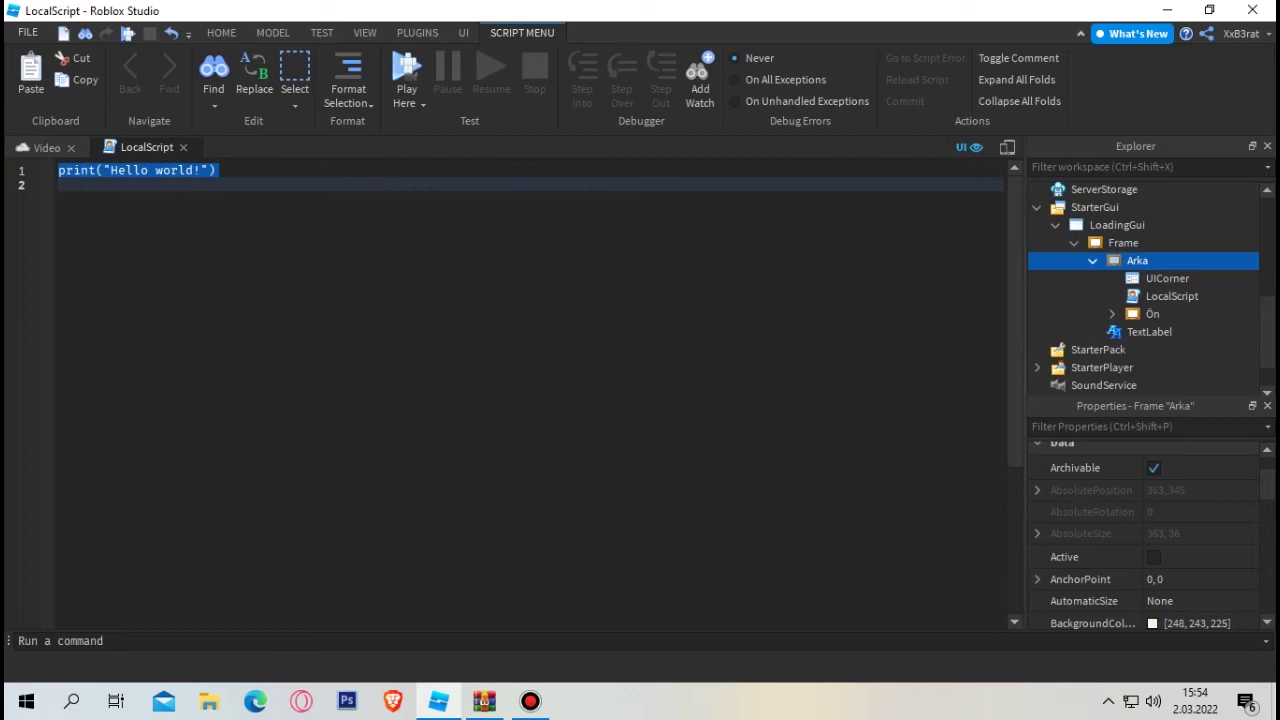
{"action": "type", "text": "local Conte"}
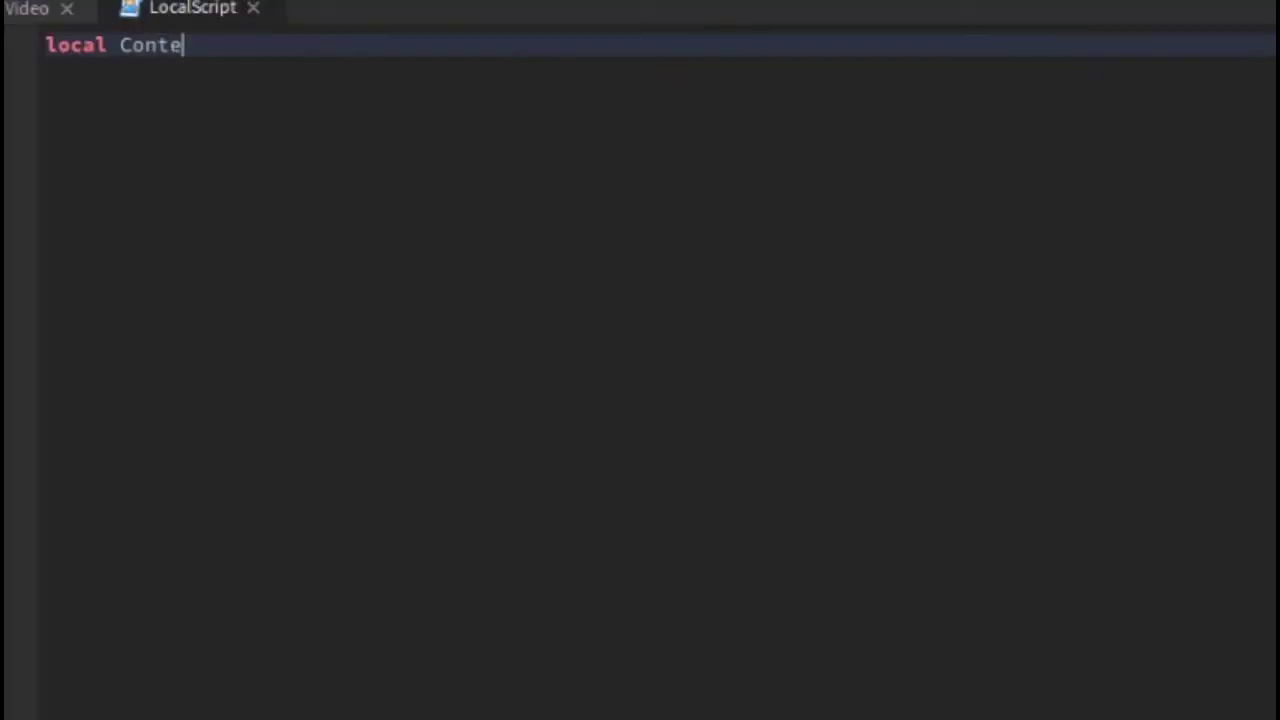
{"action": "type", "text": "ntProvider ?"}
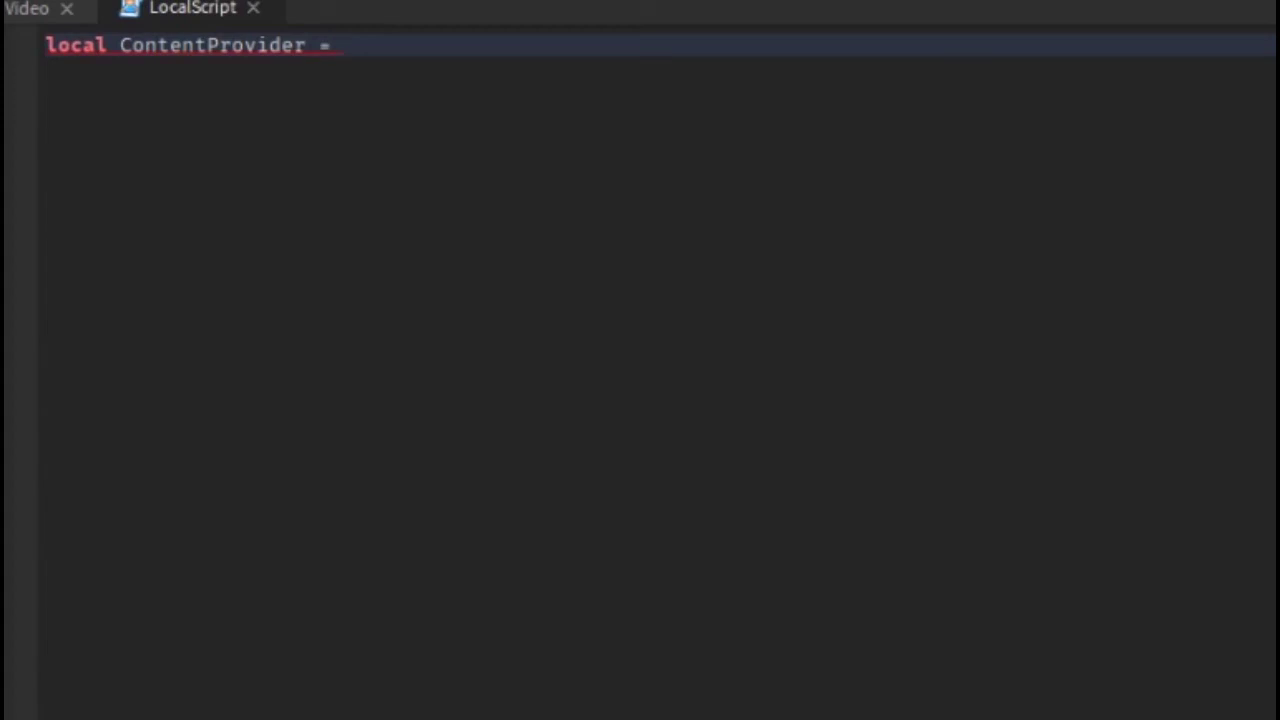
{"action": "type", "text": "game:Get"}
{"action": "key", "text": "Tab"}
{"action": "type", "text": "co"}
{"action": "key", "text": "BackSpace"}
{"action": "key", "text": "BackSpace"}
{"action": "type", "text": "\"co"}
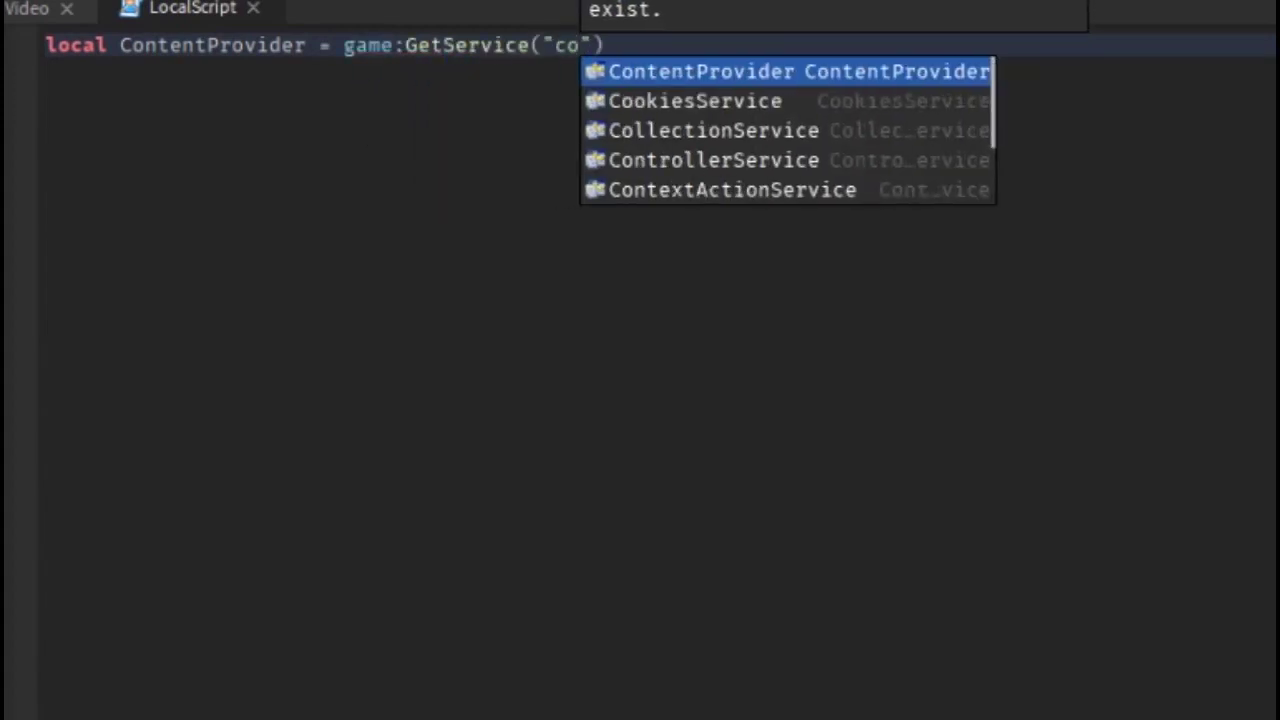
{"action": "type", "text": "n"}
{"action": "key", "text": "Tab"}
{"action": "key", "text": "End"}
{"action": "key", "text": "Return"}
Declare local gui = script.Parent.Parent.Parent on the script's second line
{"action": "type", "text": "local gui = script.Parent.par"}
{"action": "key", "text": "Tab"}
{"action": "type", "text": ".par"}
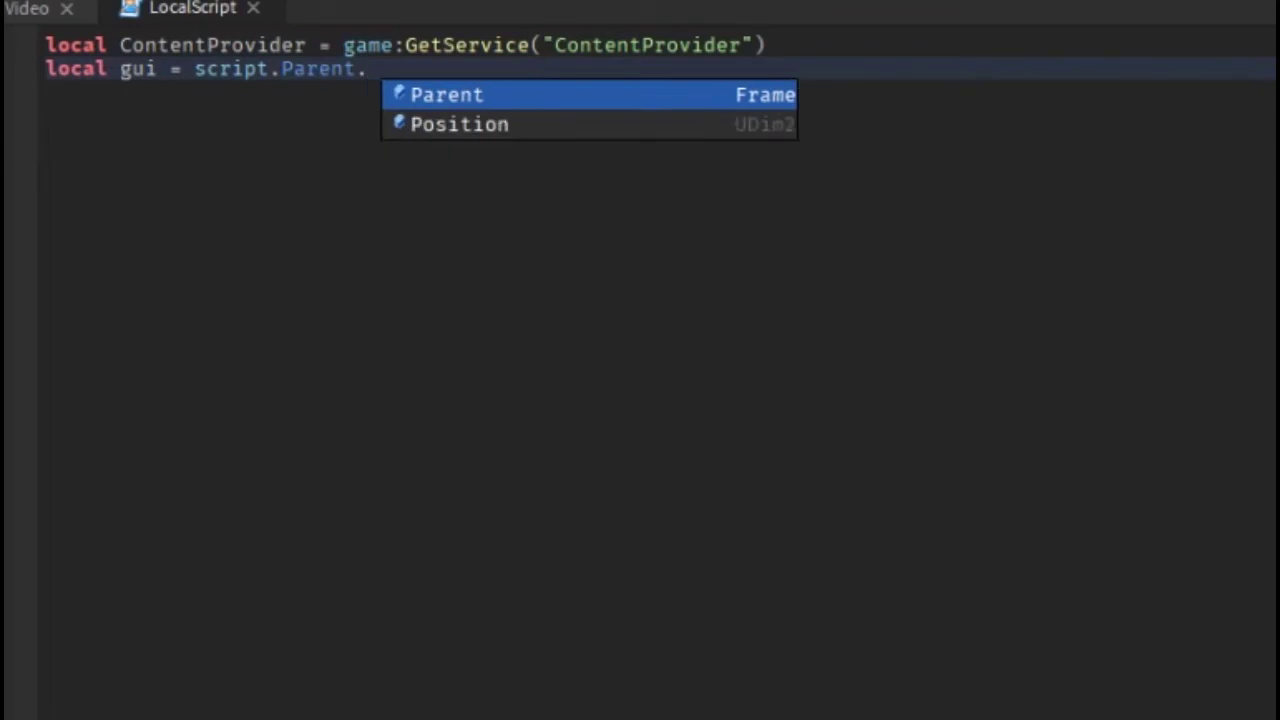
{"action": "key", "text": "Tab"}
{"action": "type", "text": ".Paren"}
{"action": "key", "text": "BackSpace"}
{"action": "key", "text": "BackSpace"}
{"action": "type", "text": "p"}
{"action": "key", "text": "Tab"}
{"action": "type", "text": ".Paren"}
{"action": "key", "text": "BackSpace"}
{"action": "key", "text": "BackSpace"}
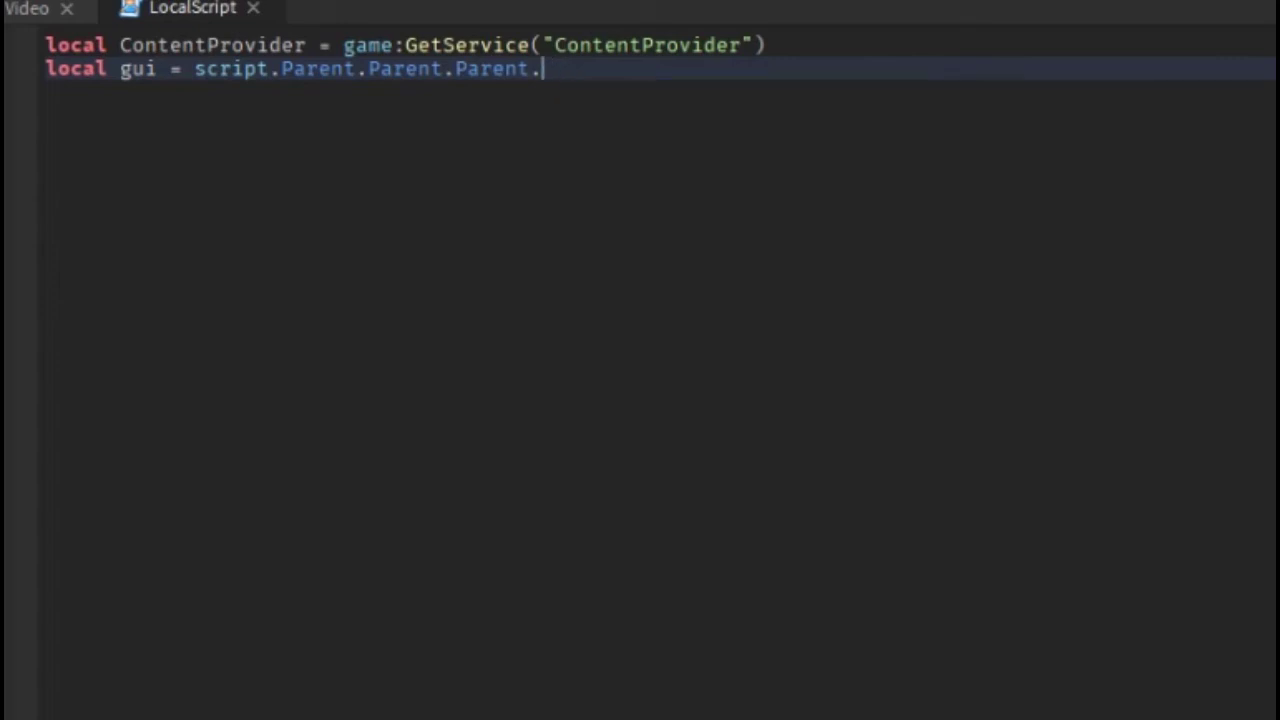
{"action": "key", "text": "Return"}
Begin the third script line with local bar = script.Parent followed by a dot
{"action": "type", "text": "local "}
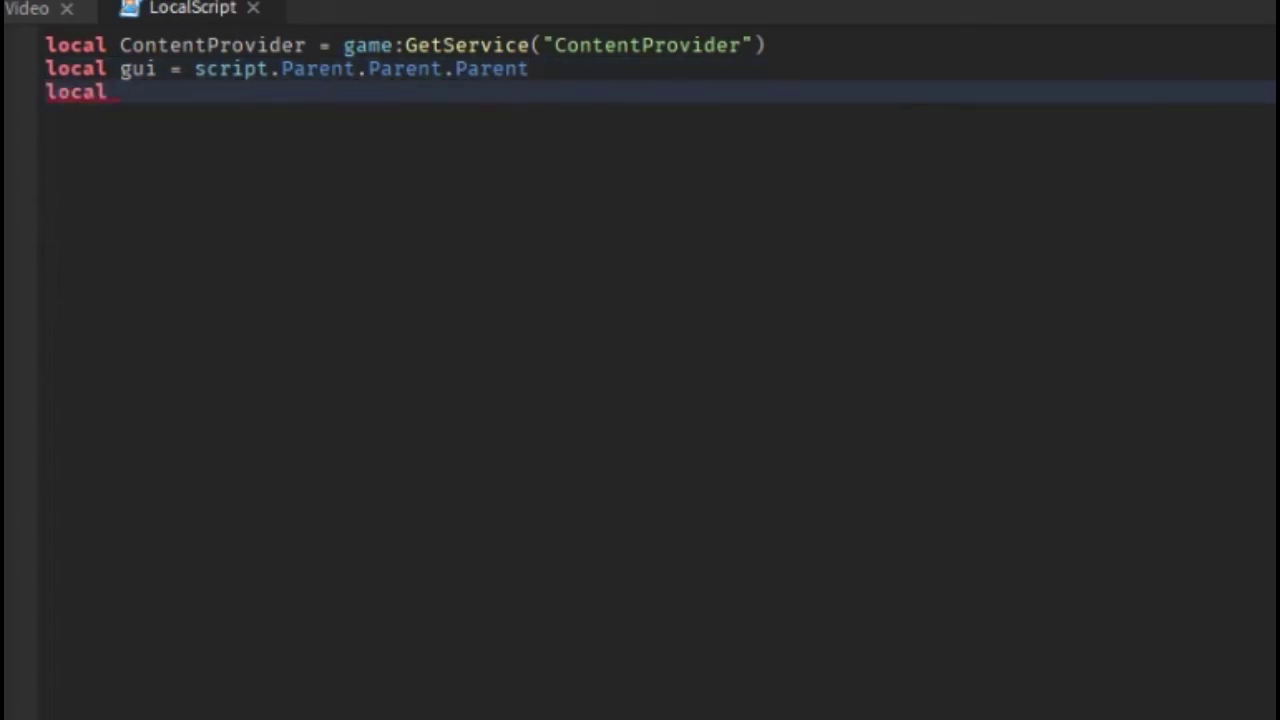
{"action": "type", "text": "t"}
{"action": "key", "text": "BackSpace"}
{"action": "type", "text": "bar = script."}
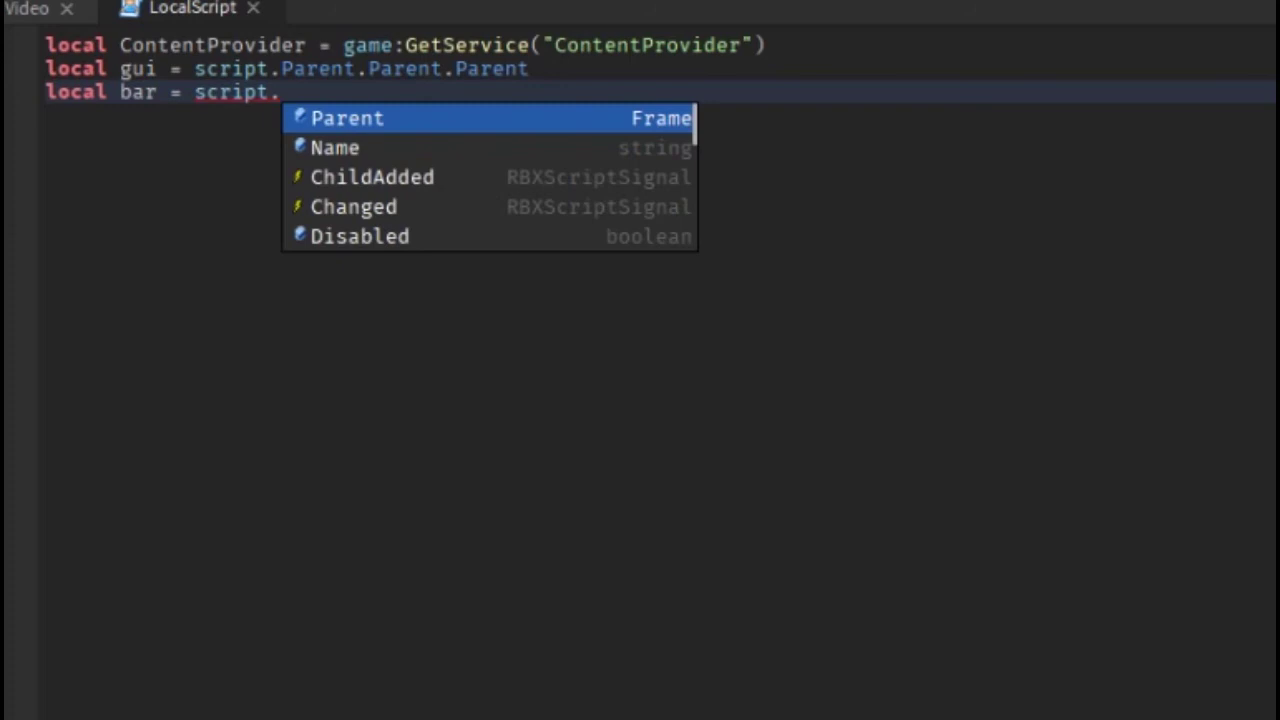
{"action": "type", "text": "o"}
{"action": "key", "text": "BackSpace"}
{"action": "type", "text": "Parent."}
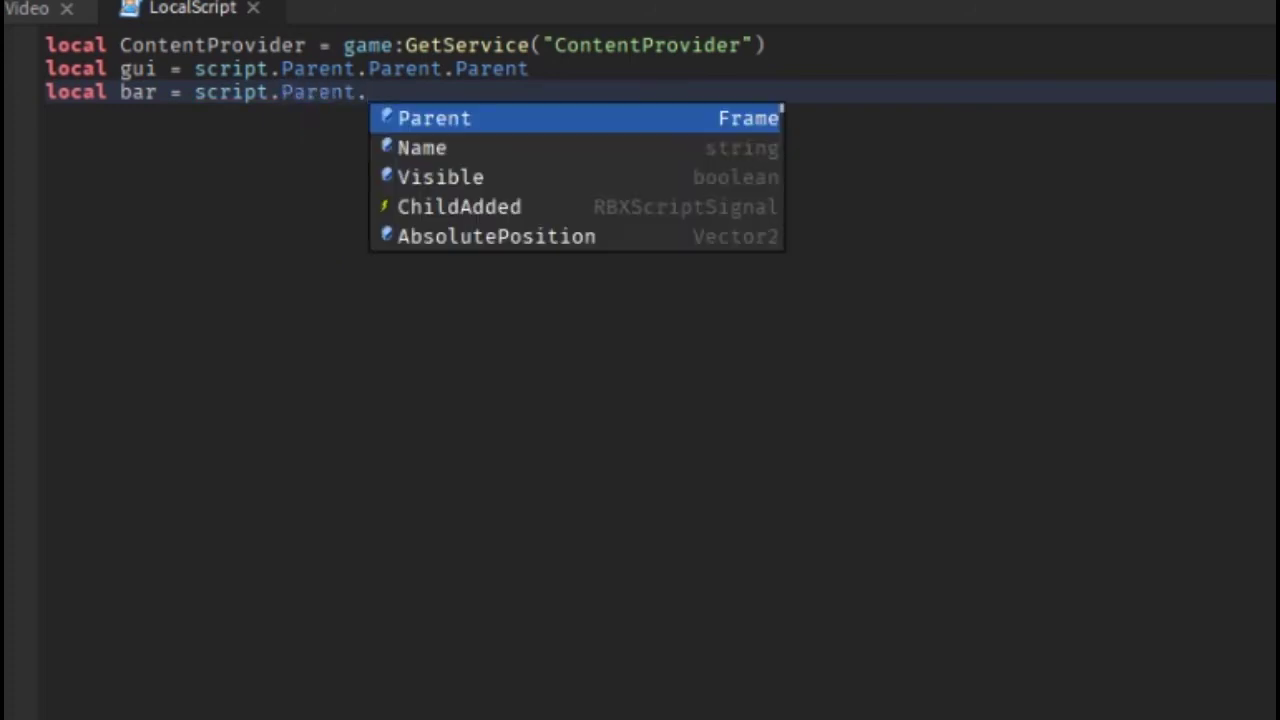
{"action": "type", "text": "Ö"}
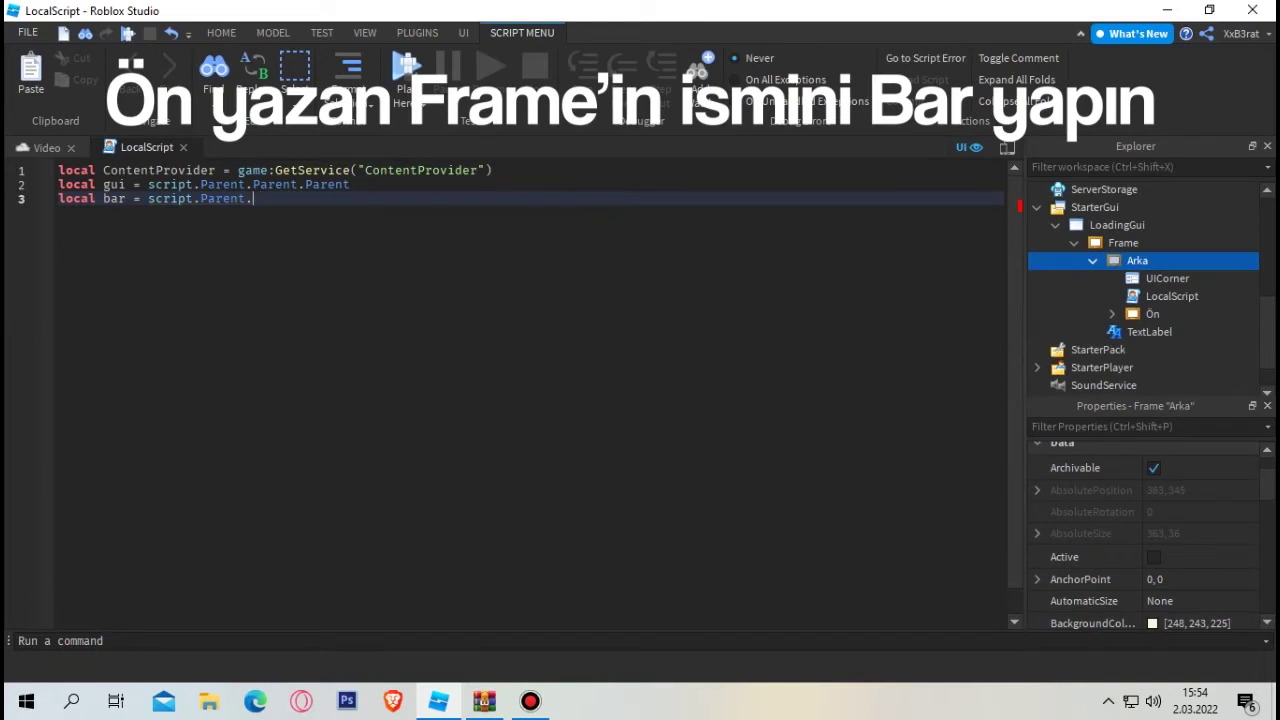
Rename the green Ön frame inside Arka to Bar
{"action": "double_click", "coordinate": [1152, 314]}
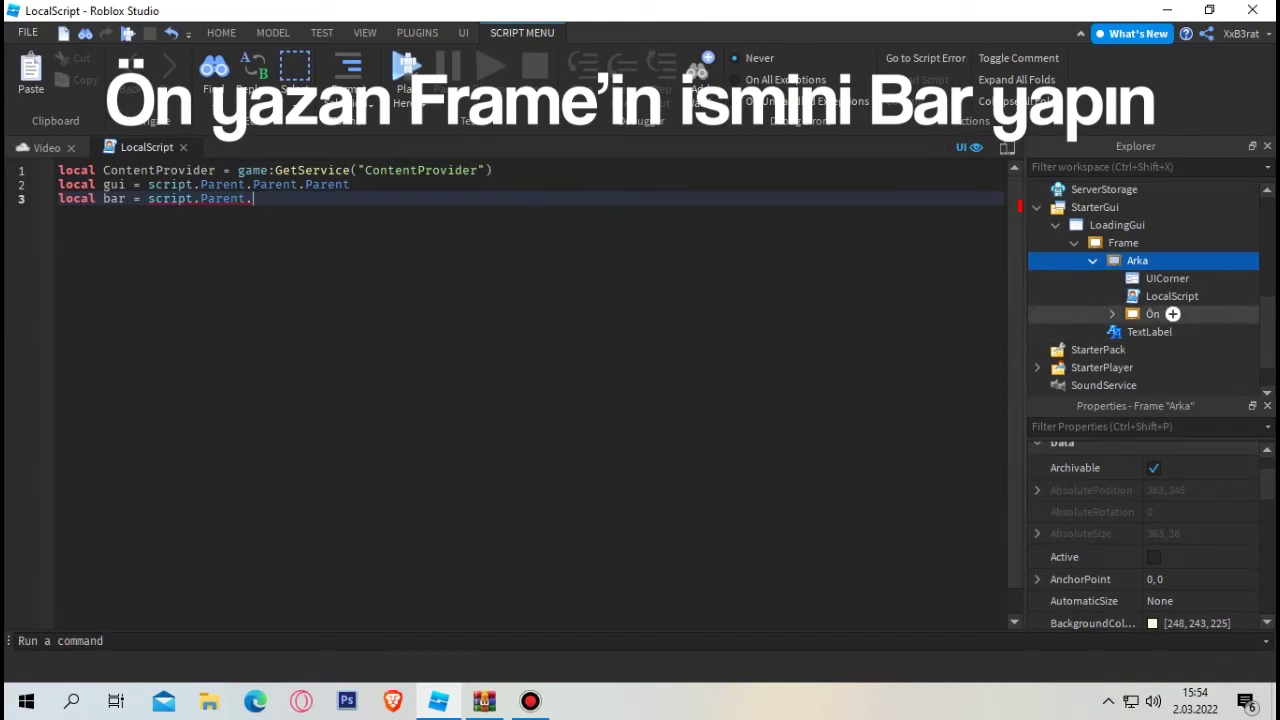
{"action": "type", "text": "Bar"}
{"action": "key", "text": "Return"}
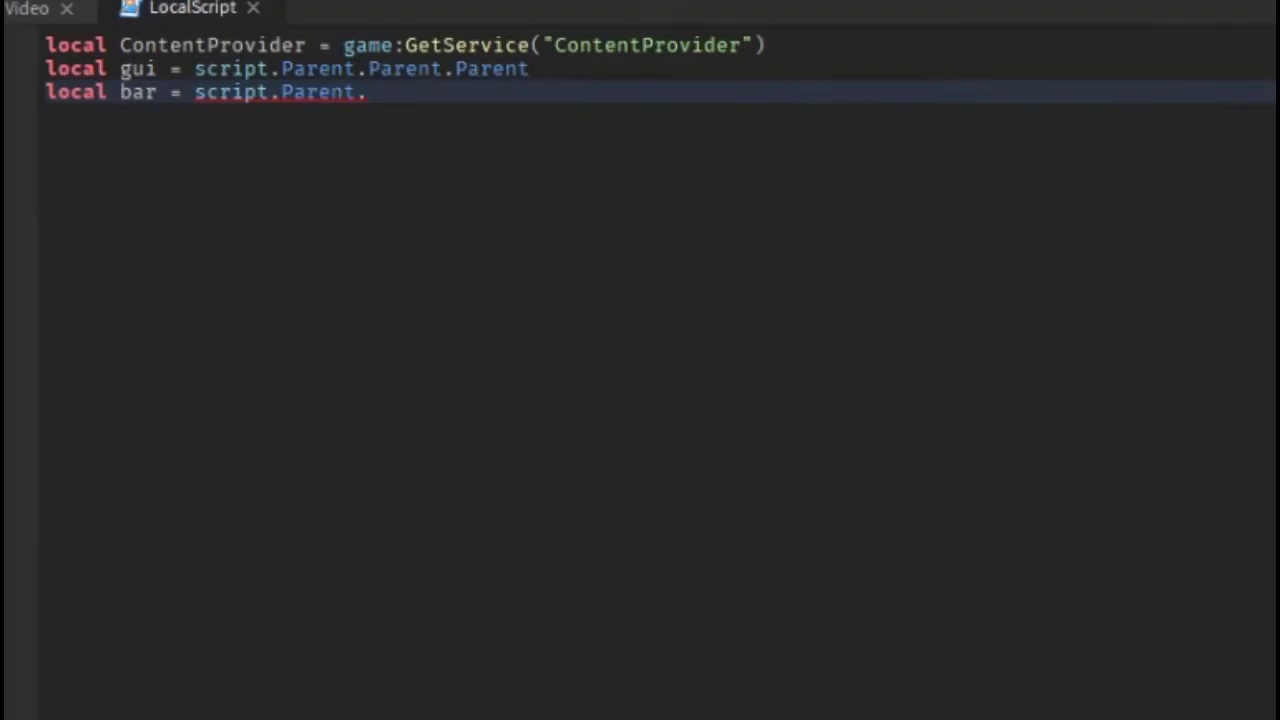
Complete the bar reference as script.Parent.Bar and declare local text = script.Parent.Parent.TextLabel below it
{"action": "type", "text": "Bar"}
{"action": "key", "text": "Return"}
{"action": "type", "text": "local "}
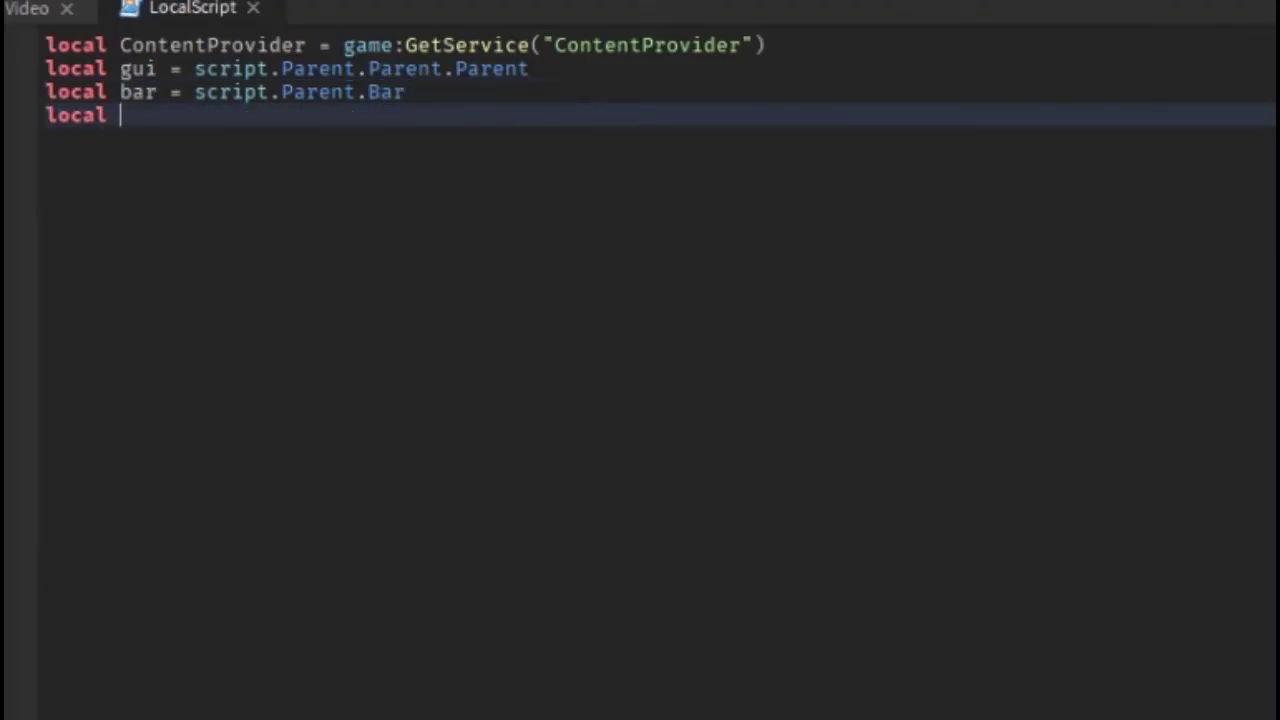
{"action": "type", "text": "text = script.Parent.Parent.TextLabel"}
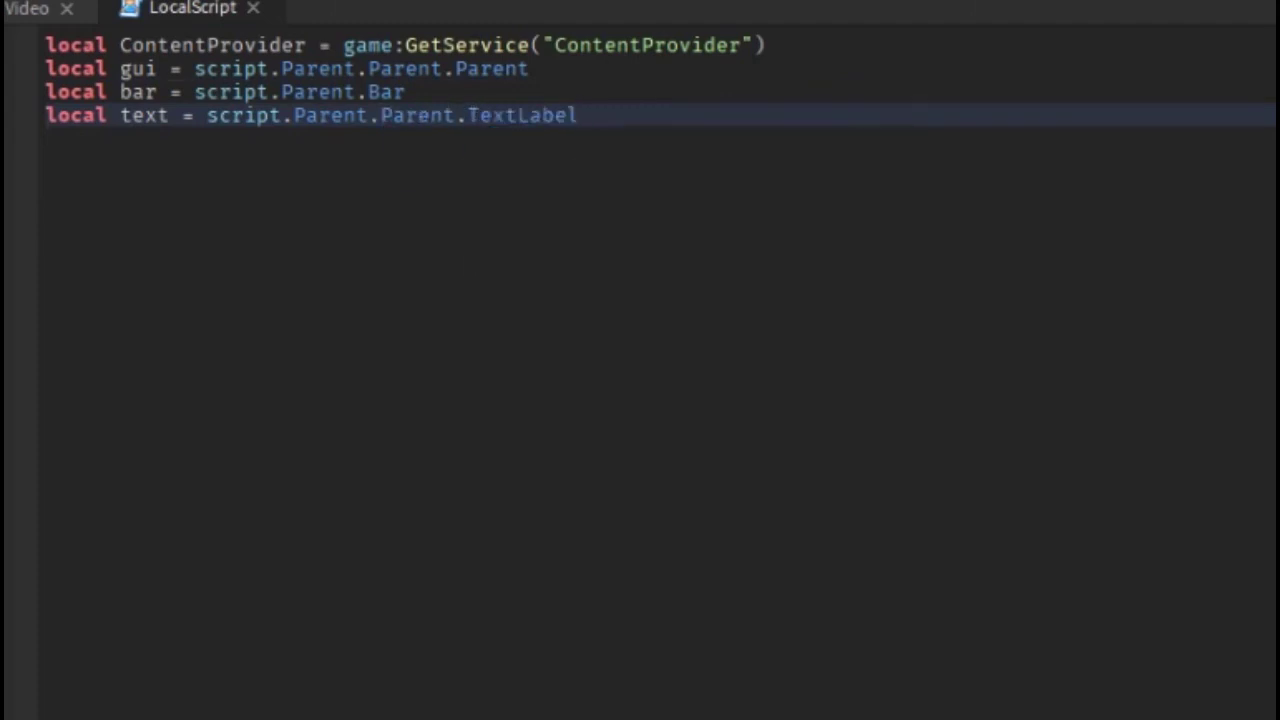
{"action": "key", "text": "Return"}
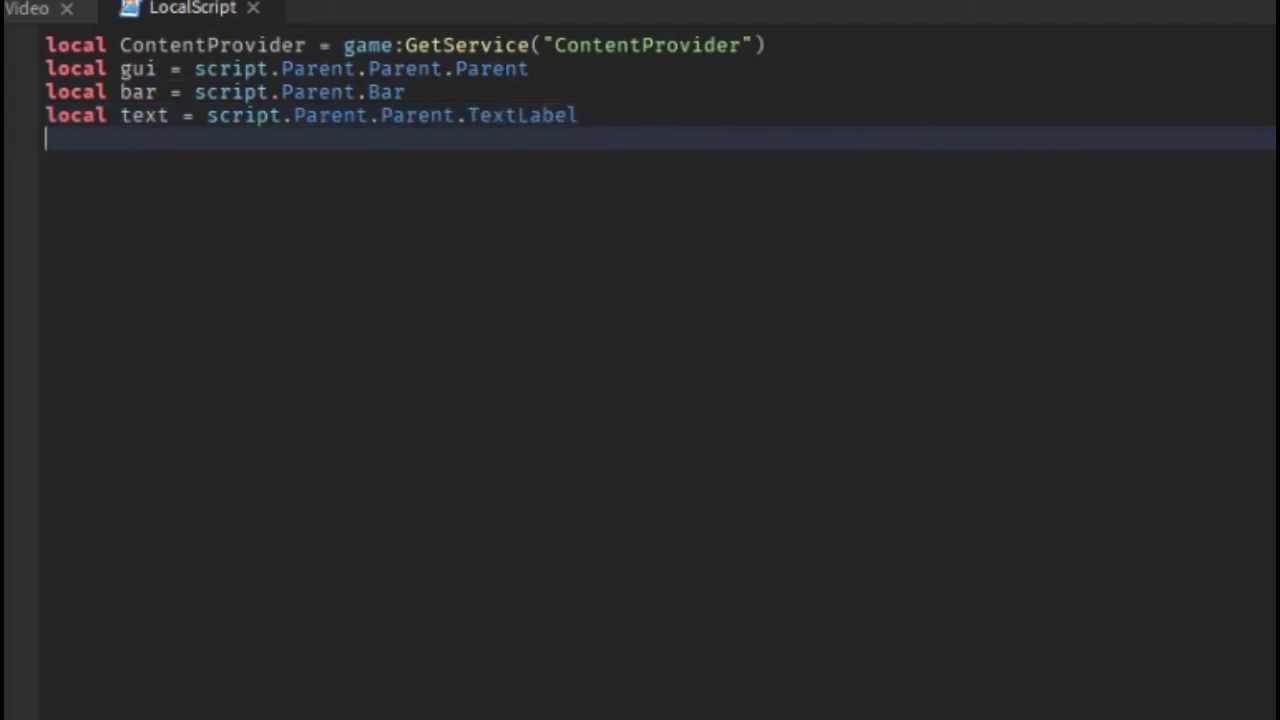
{"action": "key", "text": "Return"}
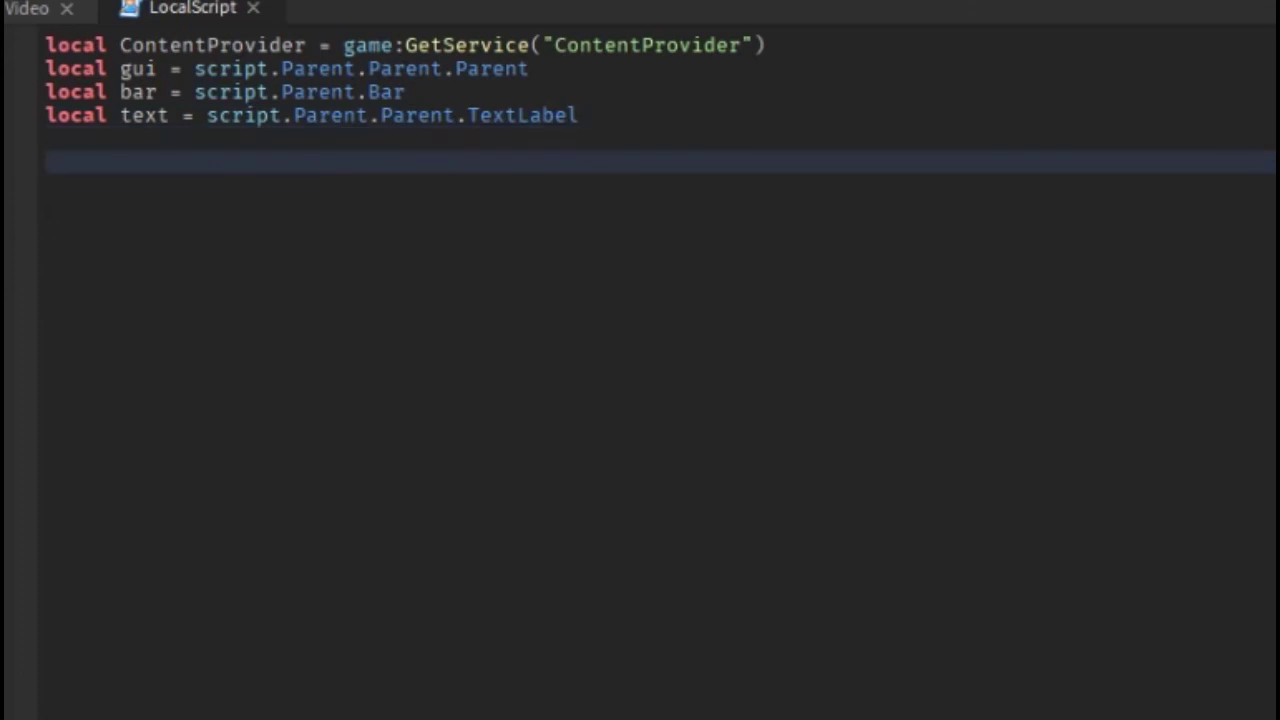
Below the existing declarations, declare local Load = workspace and local assets = workspace:GetDescendants()
{"action": "type", "text": "f"}
{"action": "type", "text": "local Load"}
{"action": "type", "text": " = workspace"}
{"action": "key", "text": "Return"}
{"action": "type", "text": "local a"}
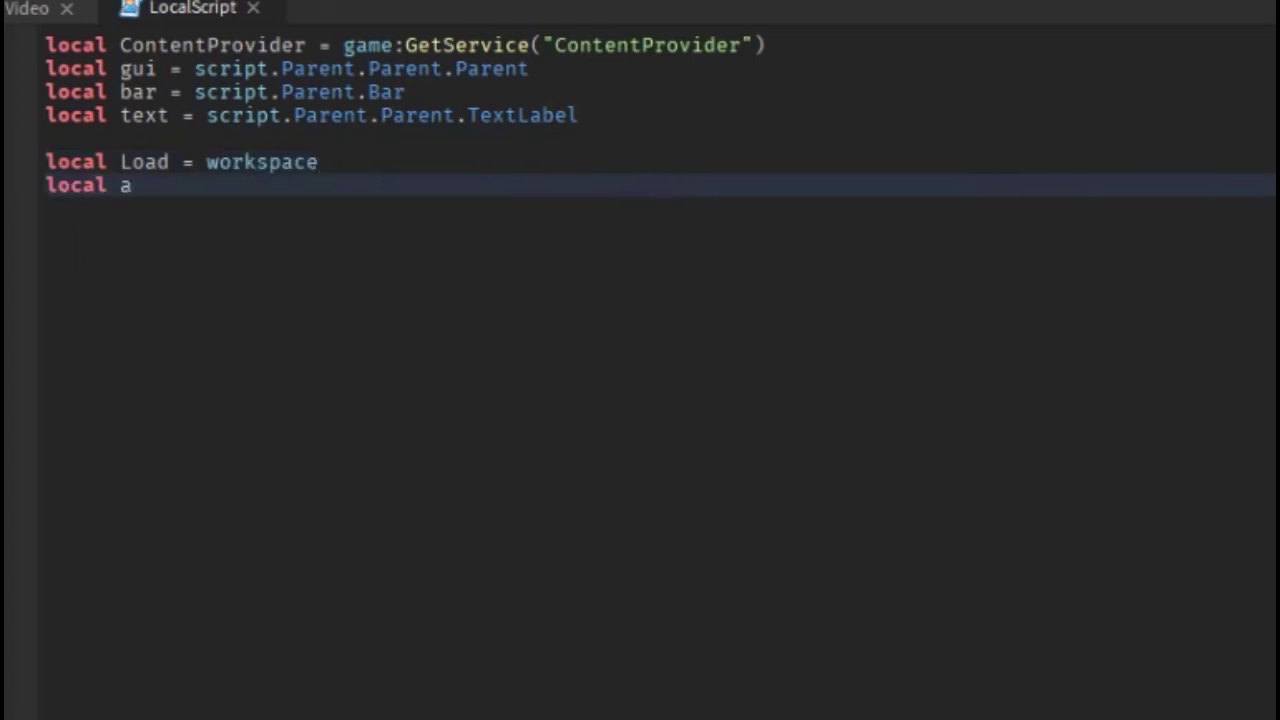
{"action": "type", "text": "ssets = workspace:GetDescendants()"}
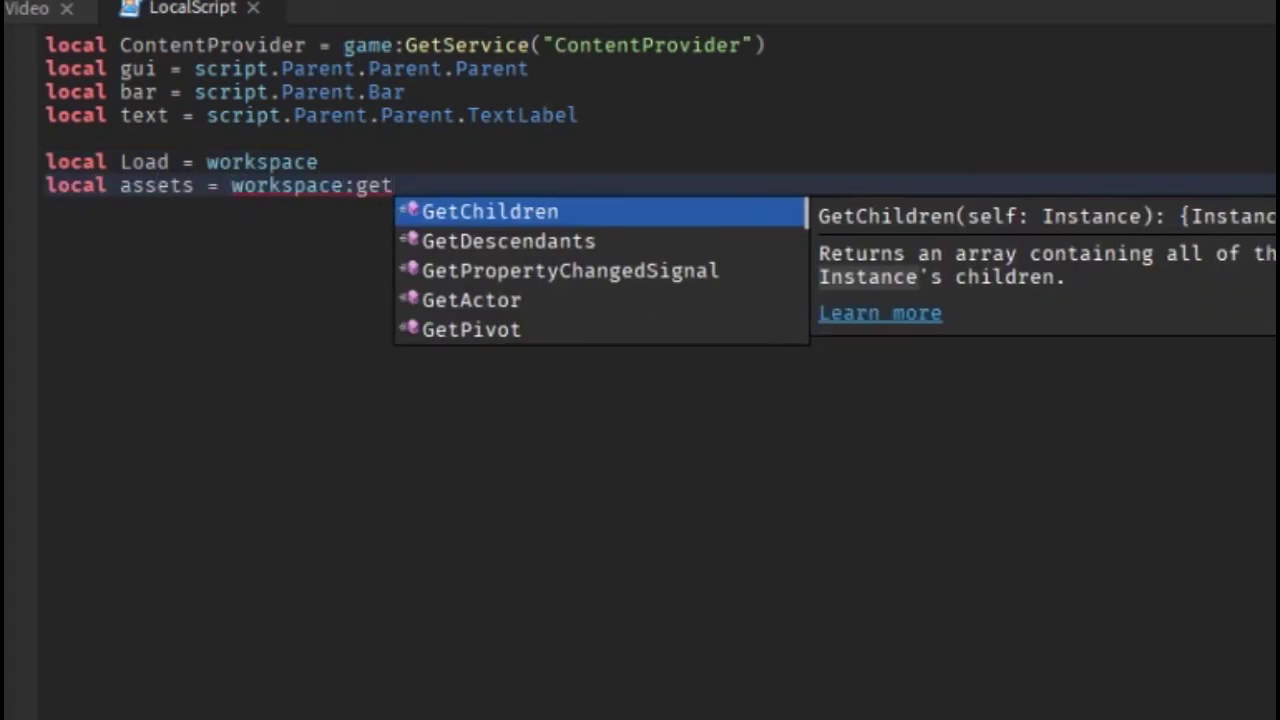
Declare local total = #assets on the line below the assets variable
{"action": "key", "text": "Return"}
{"action": "type", "text": "local total"}
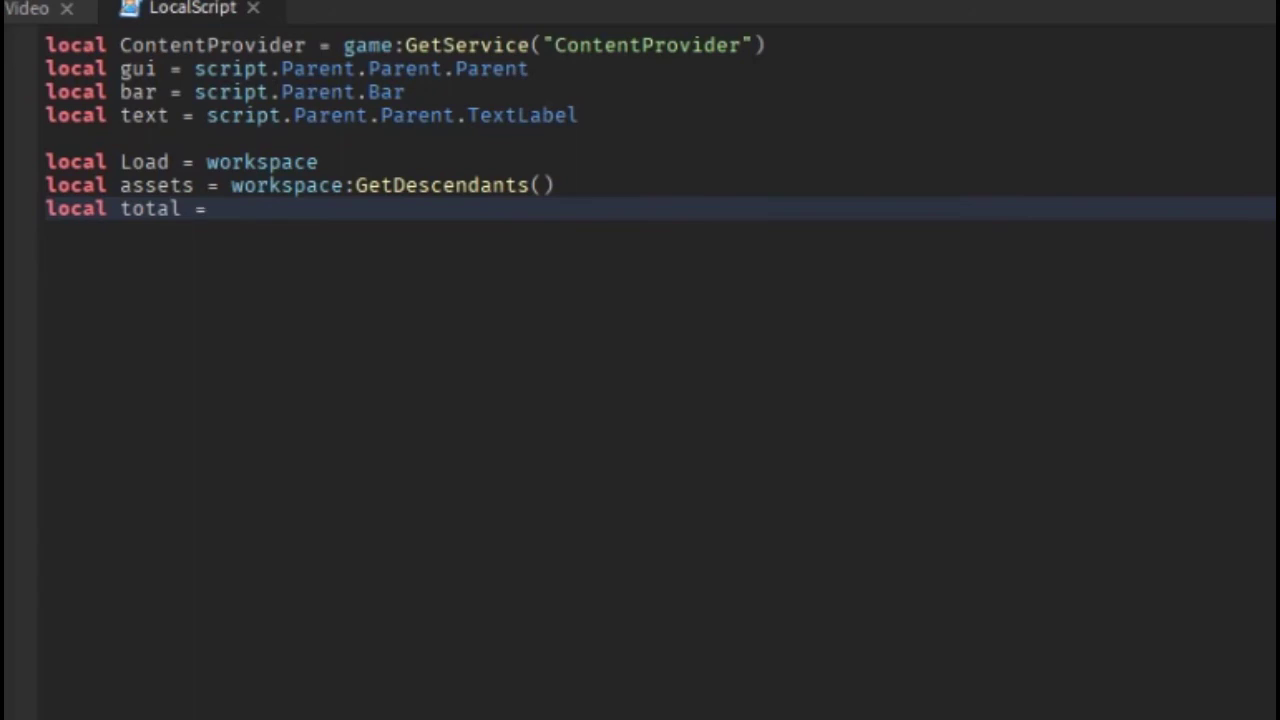
{"action": "type", "text": " = assets#"}
{"action": "key", "text": "Right"}
{"action": "key", "text": "Right"}
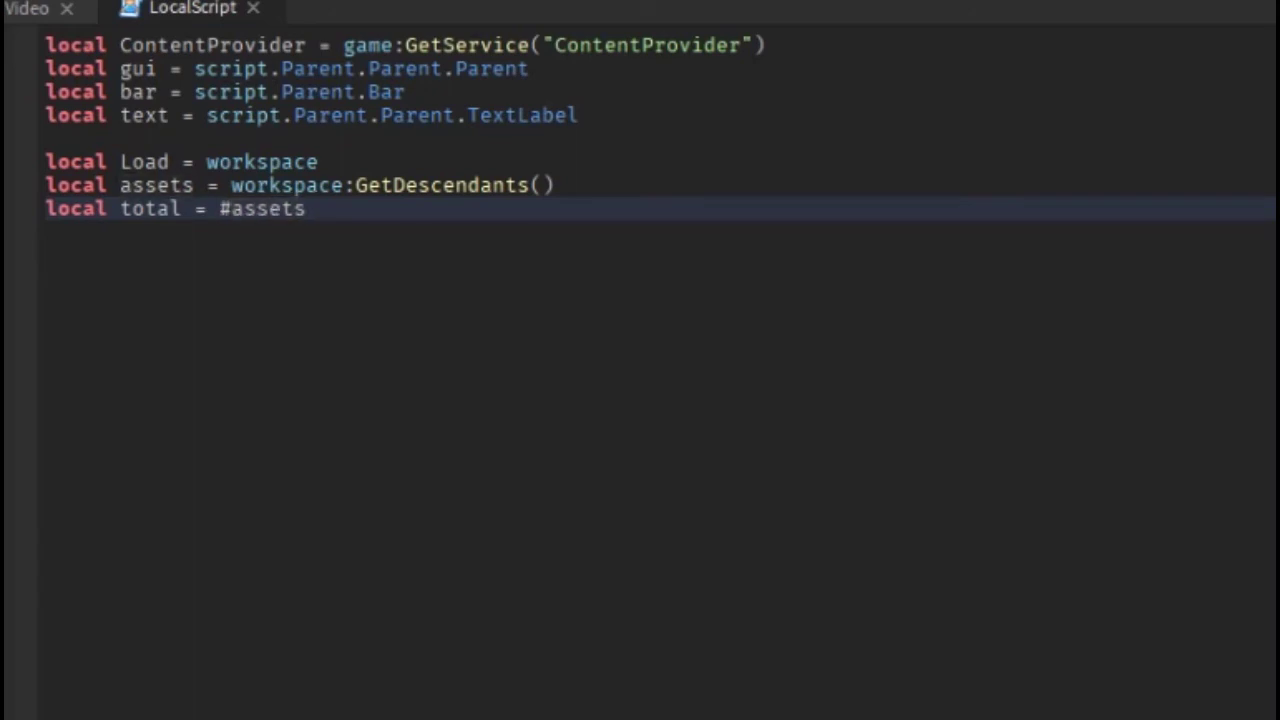
Add the loop for i = 1,total do with a pcall(function() block inside it
{"action": "key", "text": "Return"}
{"action": "key", "text": "Return"}
{"action": "type", "text": "for i = 1,total do"}
{"action": "key", "text": "Return"}
{"action": "type", "text": "pcall(function()"}
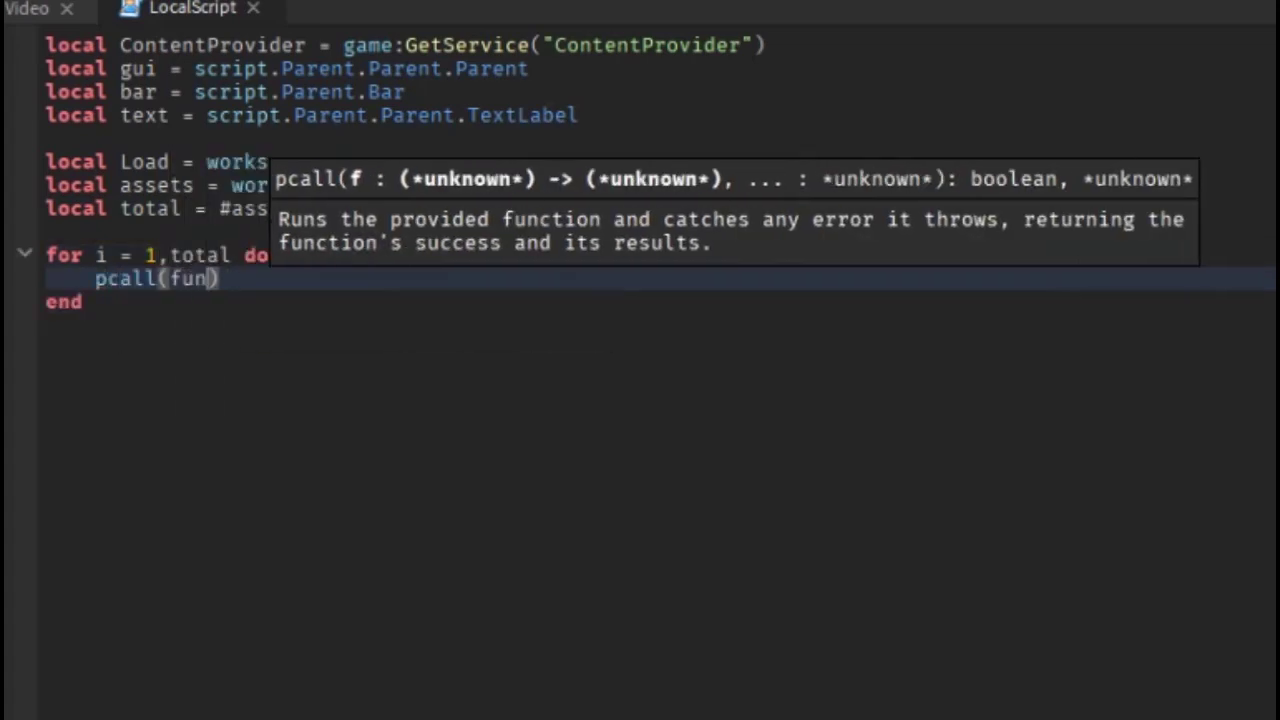
{"action": "key", "text": "Return"}
Inside the pcall function, call ContentProvider:PreloadAsync({assets[i]})
{"action": "type", "text": "co"}
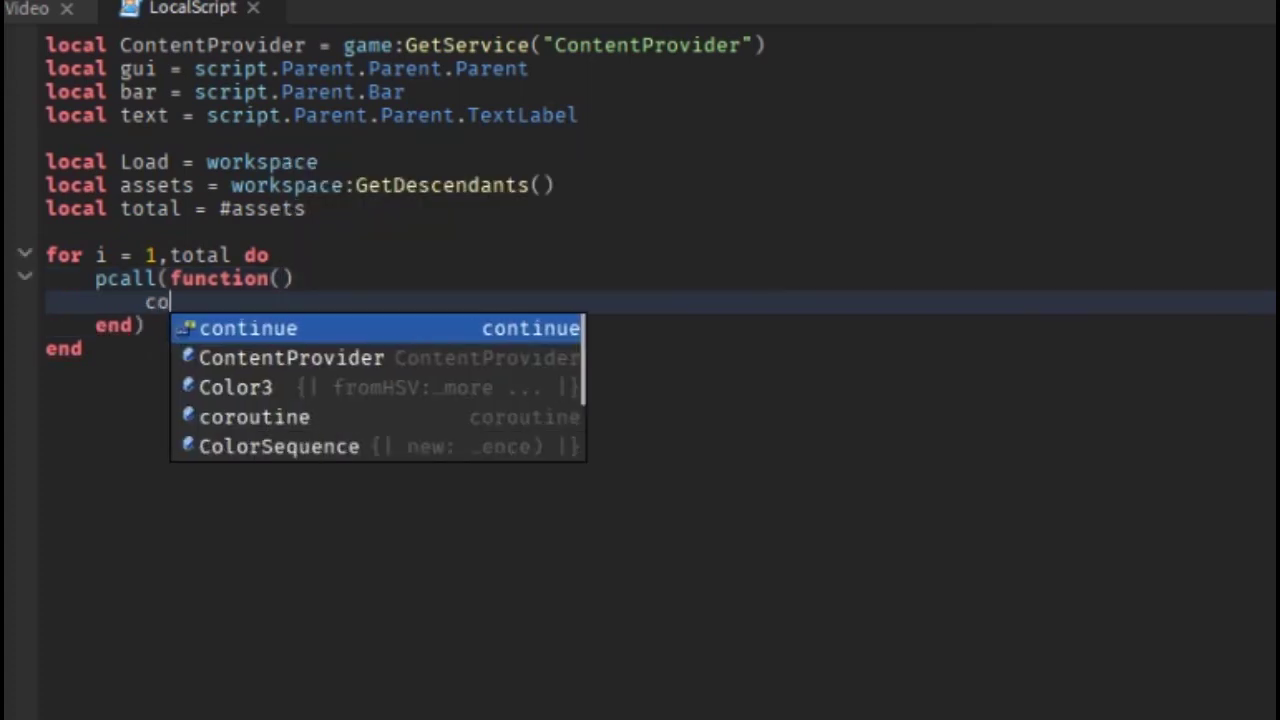
{"action": "key", "text": "Down"}
{"action": "key", "text": "Tab"}
{"action": "type", "text": ":"}
{"action": "key", "text": "Down"}
{"action": "key", "text": "Tab"}
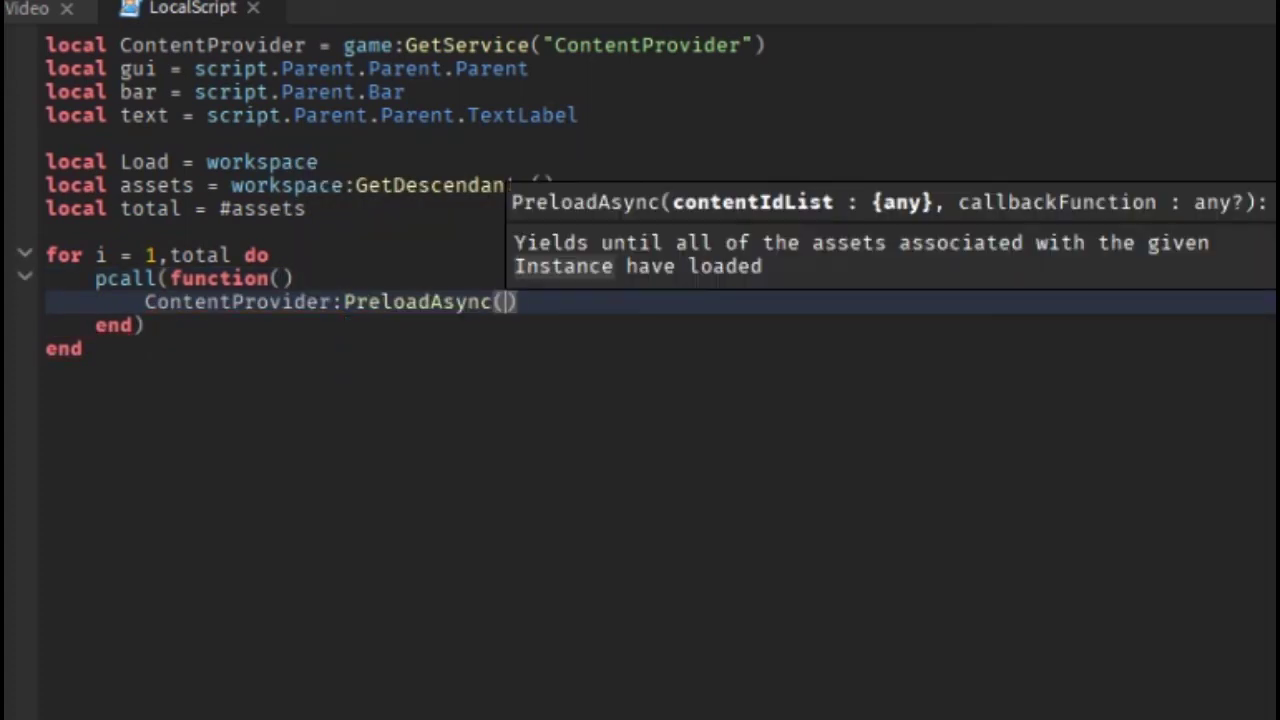
{"action": "type", "text": "{"}
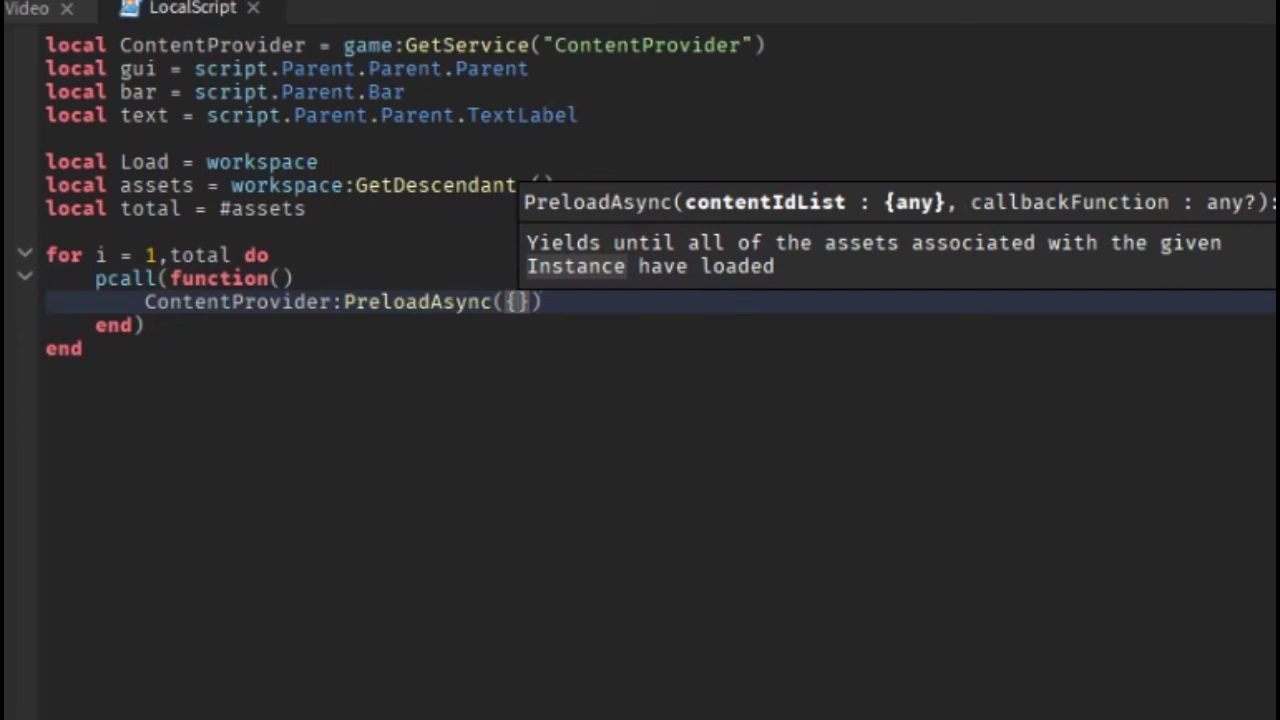
{"action": "type", "text": "ass"}
{"action": "key", "text": "Tab"}
{"action": "type", "text": "[i"}
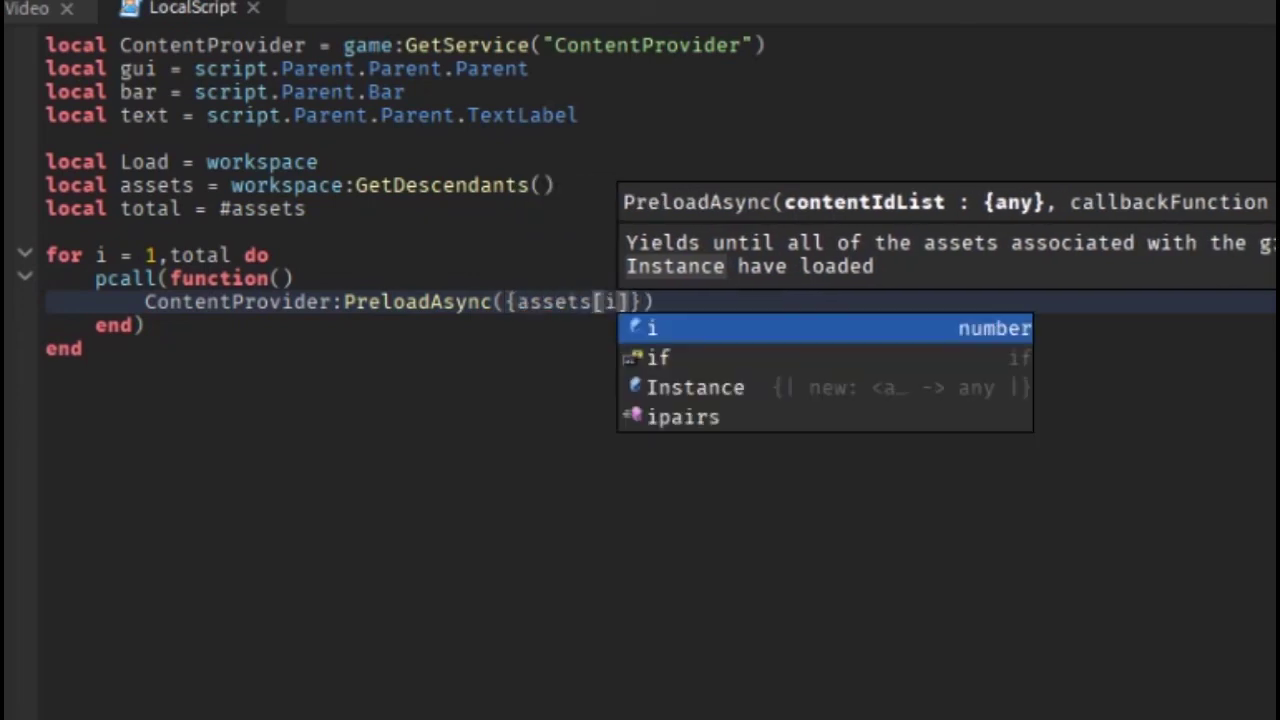
{"action": "key", "text": "End"}
Below the preload call, set bar.Size = UDim2.new(i/total,0,1,0)
{"action": "key", "text": "Return"}
{"action": "type", "text": "bar.si"}
{"action": "key", "text": "Tab"}
{"action": "type", "text": "= UDim2.new("}
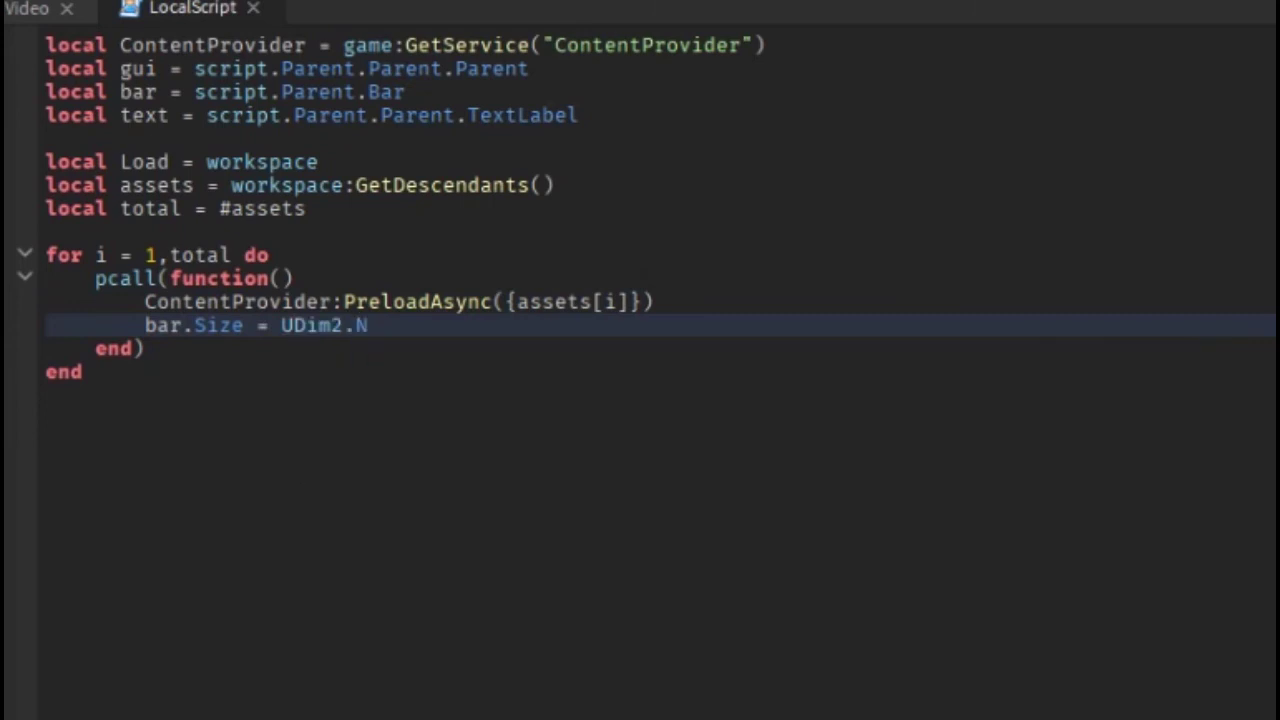
{"action": "type", "text": "i/total,"}
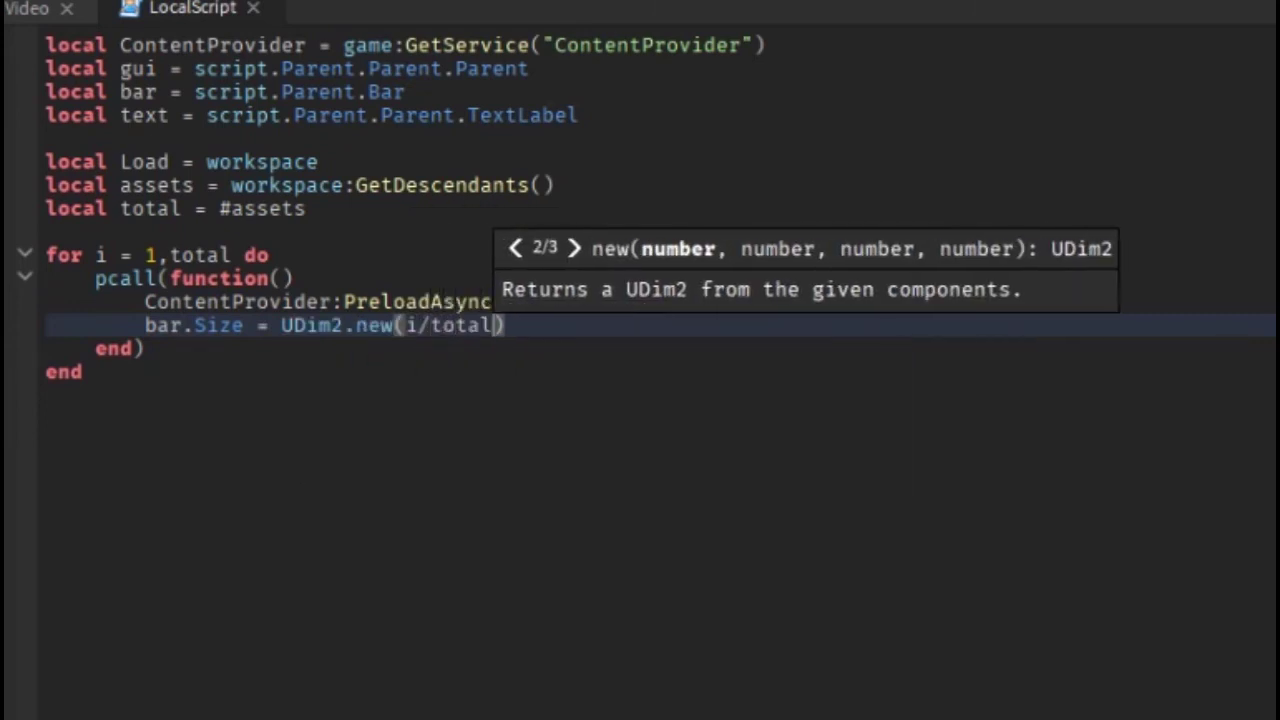
{"action": "type", "text": "0,1,0"}
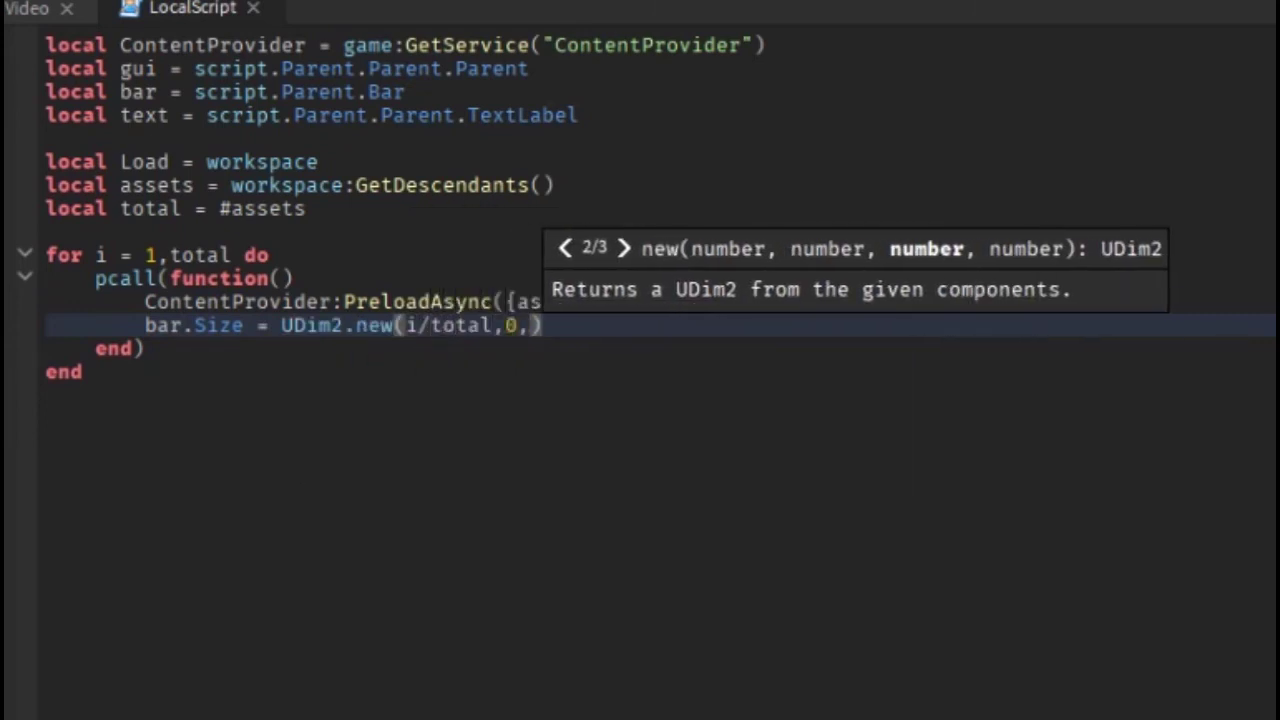
{"action": "key", "text": "Right"}
Add a text.Text assignment below the bar size that joins "Yükleniyor: ", i, " / " and total
{"action": "key", "text": "Return"}
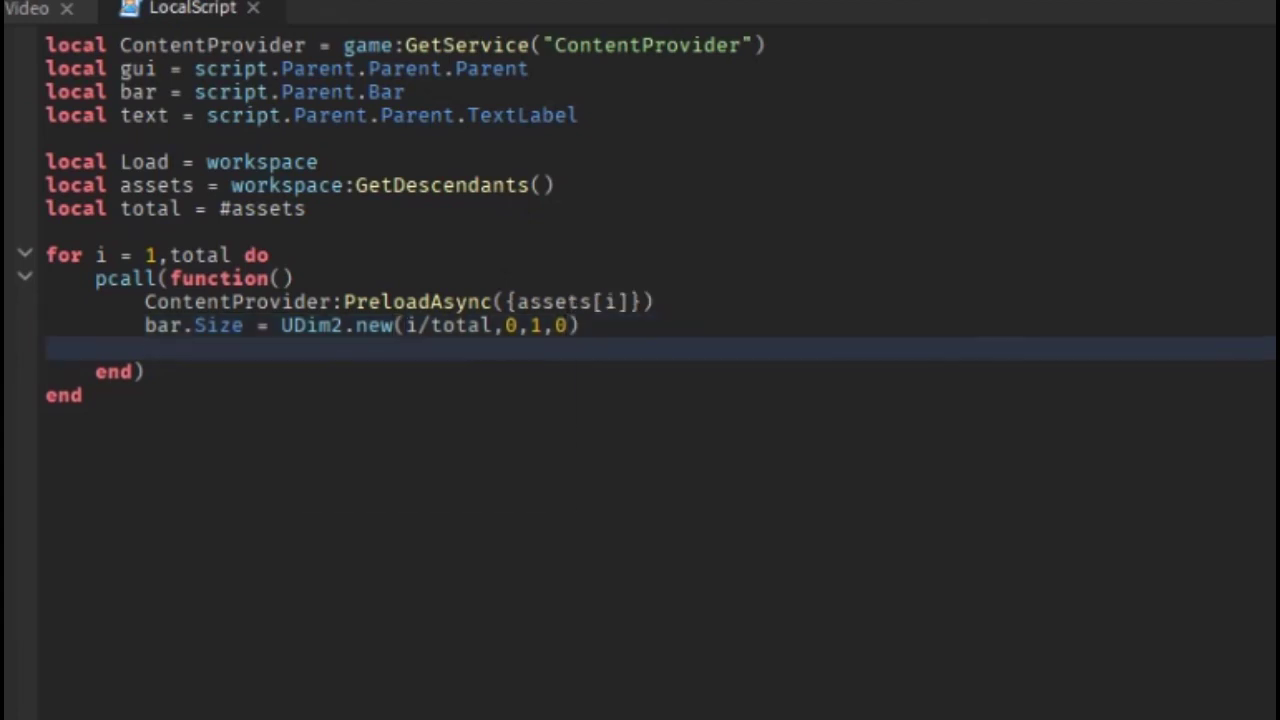
{"action": "type", "text": "text.te"}
{"action": "key", "text": "Tab"}
{"action": "type", "text": "= \"Yükleniyor:"}
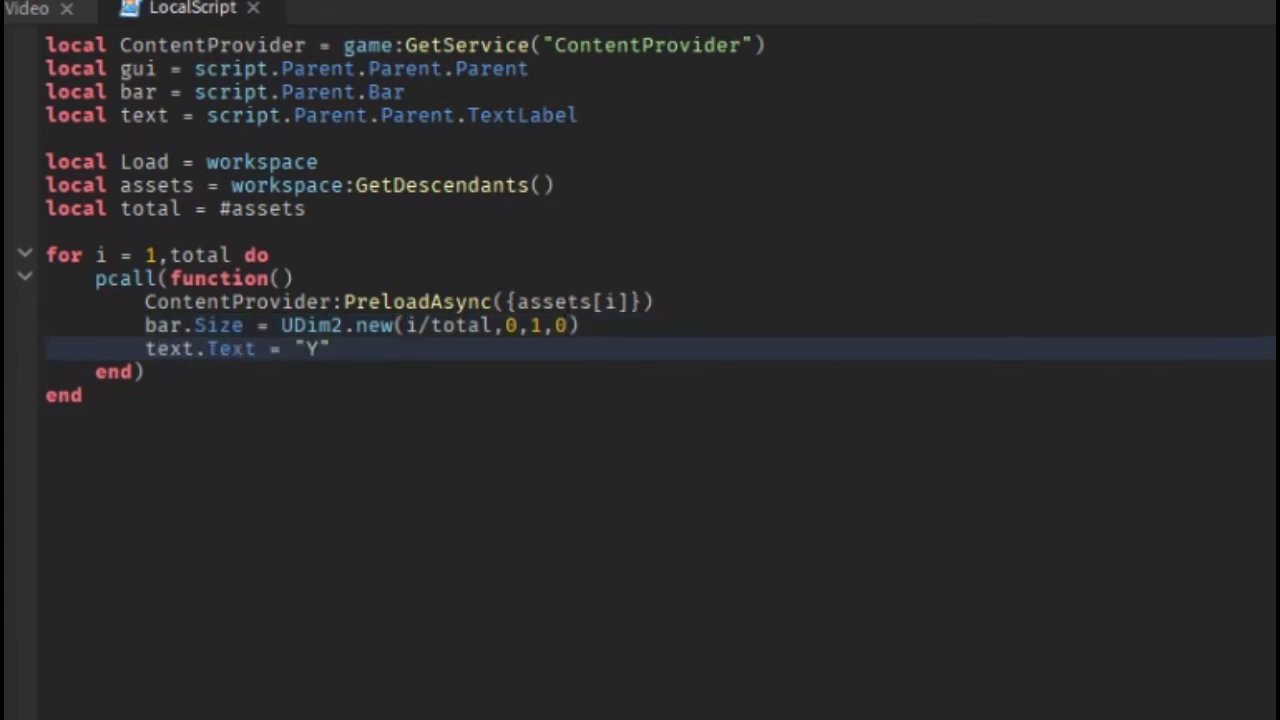
{"action": "type", "text": " \".. i ..\" / \"..total.."}
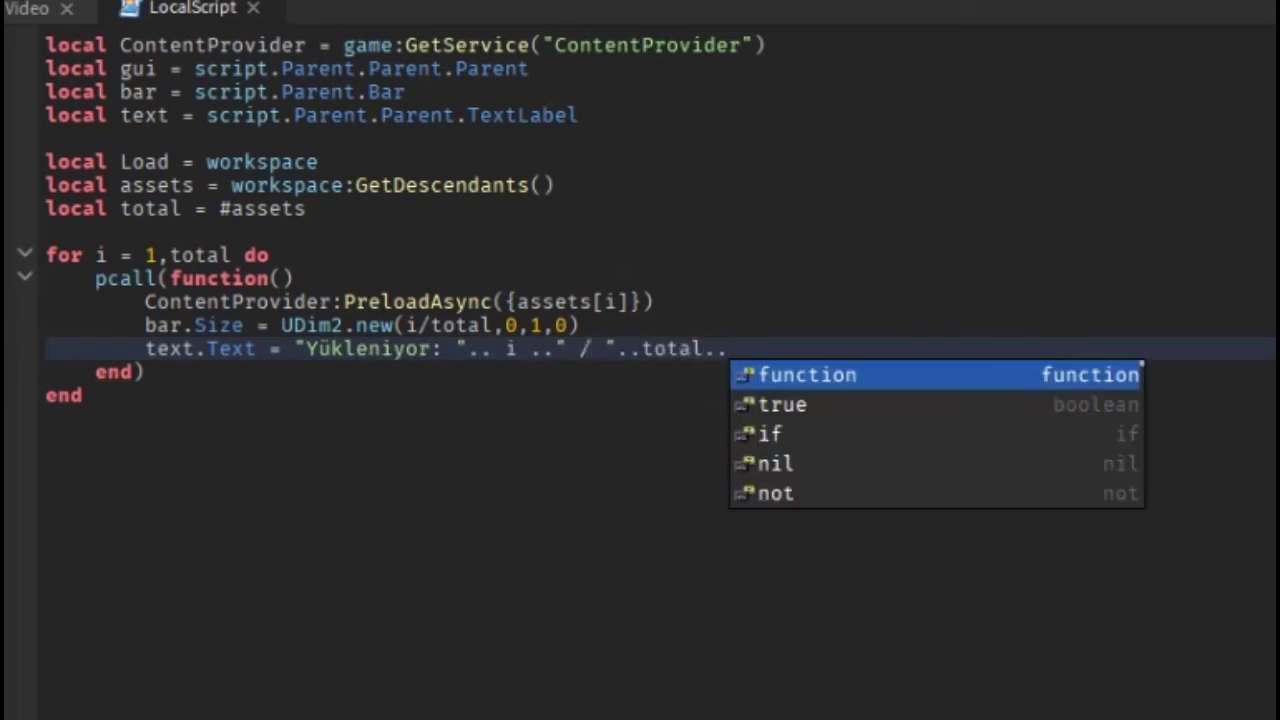
Enclose the i / total counter of the loading text in parentheses by adding "(" and ")" to its strings
{"action": "type", "text": " \""}
{"action": "type", "text": ")"}
{"action": "type", "text": "("}
{"action": "key", "text": "Right"}
{"action": "key", "text": "Right"}
{"action": "key", "text": "Right"}
{"action": "key", "text": "Right"}
{"action": "key", "text": "Right"}
{"action": "key", "text": "Right"}
{"action": "key", "text": "Right"}
{"action": "key", "text": "Right"}
{"action": "key", "text": "Right"}
{"action": "key", "text": "Right"}
{"action": "key", "text": "Right"}
{"action": "key", "text": "Right"}
{"action": "key", "text": "Right"}
{"action": "key", "text": "Right"}
{"action": "key", "text": "Right"}
{"action": "key", "text": "Right"}
{"action": "key", "text": "Right"}
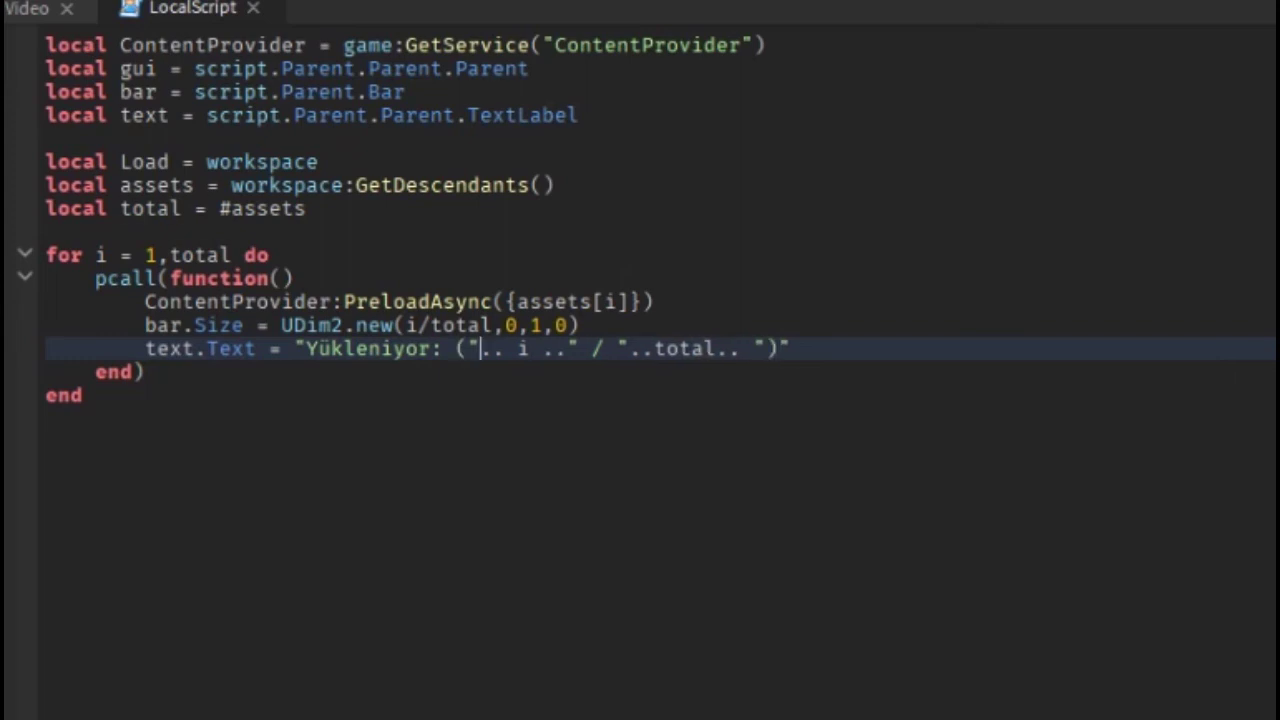
After the end of the loop, set text.Text = "Yüklendi!"
{"action": "key", "text": "Down"}
{"action": "key", "text": "Down"}
{"action": "key", "text": "Return"}
{"action": "type", "text": "text.Text \""}
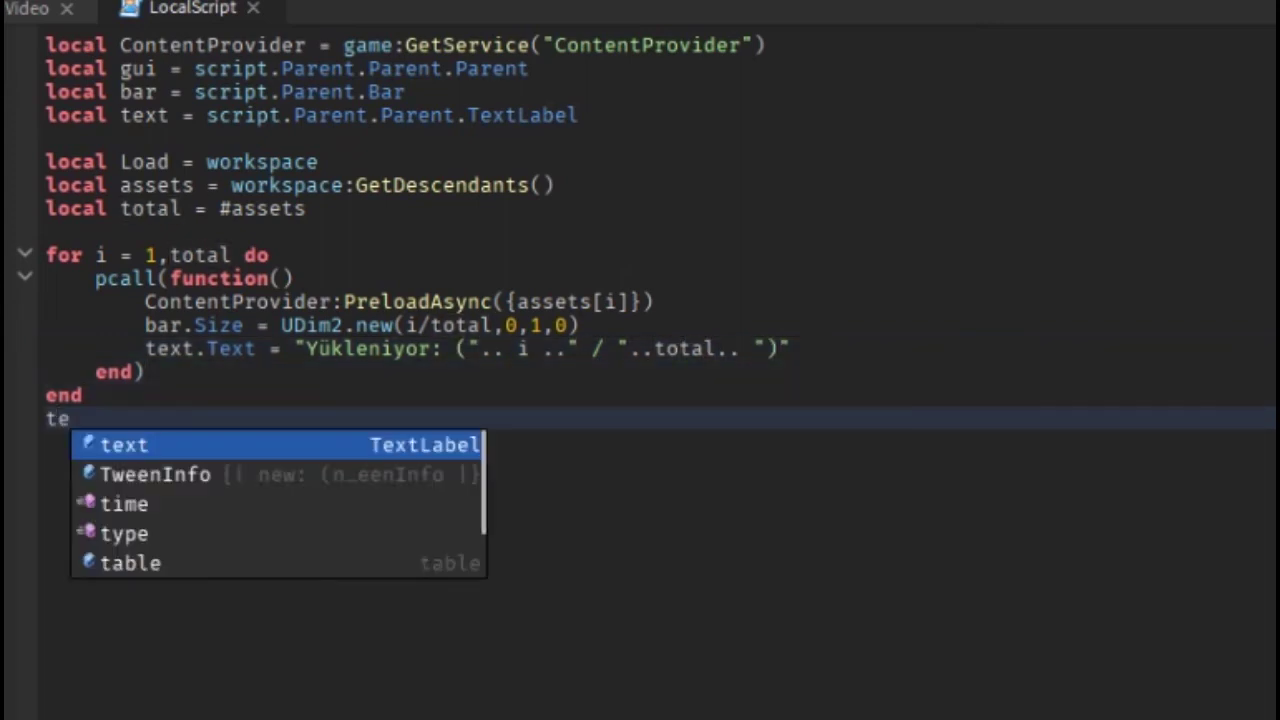
{"action": "key", "text": "Left"}
{"action": "key", "text": "Left"}
{"action": "type", "text": "="}
{"action": "key", "text": "Right"}
{"action": "key", "text": "Right"}
{"action": "type", "text": "Yüklendi!"}
{"action": "key", "text": "Right"}
Add wait(1) followed by gui.Enabled = false at the end of the script
{"action": "key", "text": "Return"}
{"action": "type", "text": "wait(1"}
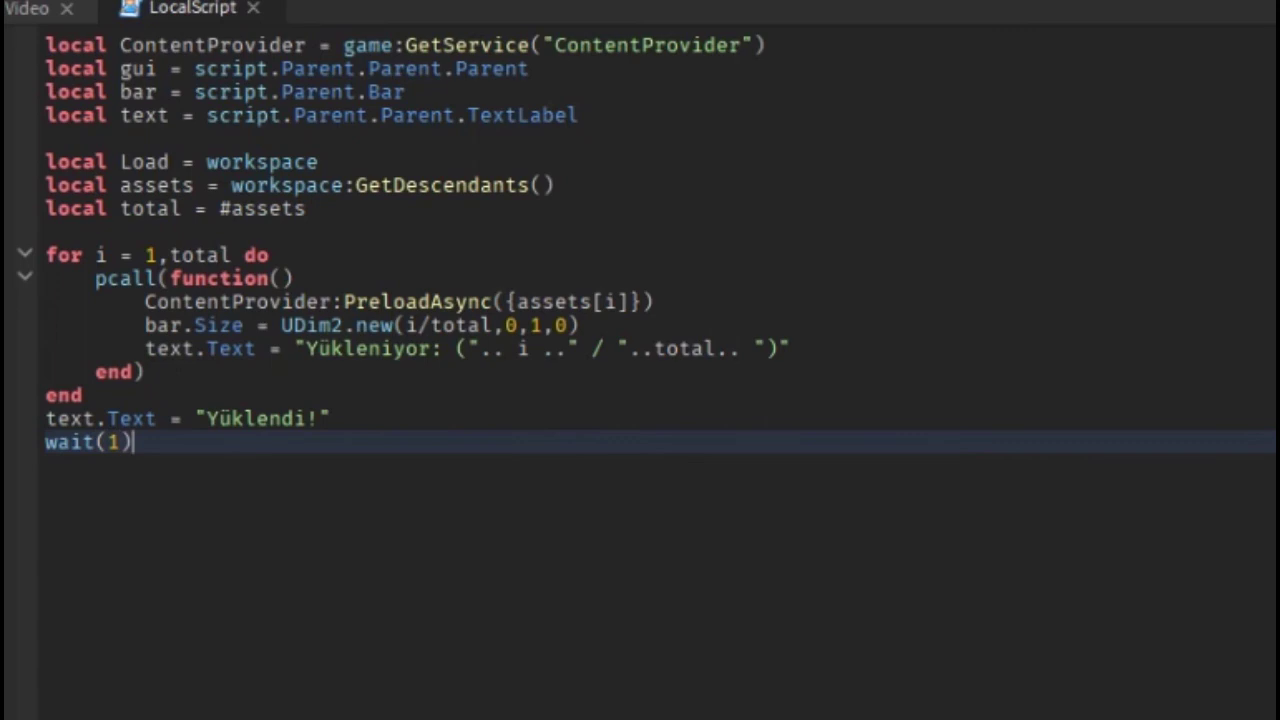
{"action": "key", "text": "Return"}
{"action": "type", "text": "gui.Enabled ="}
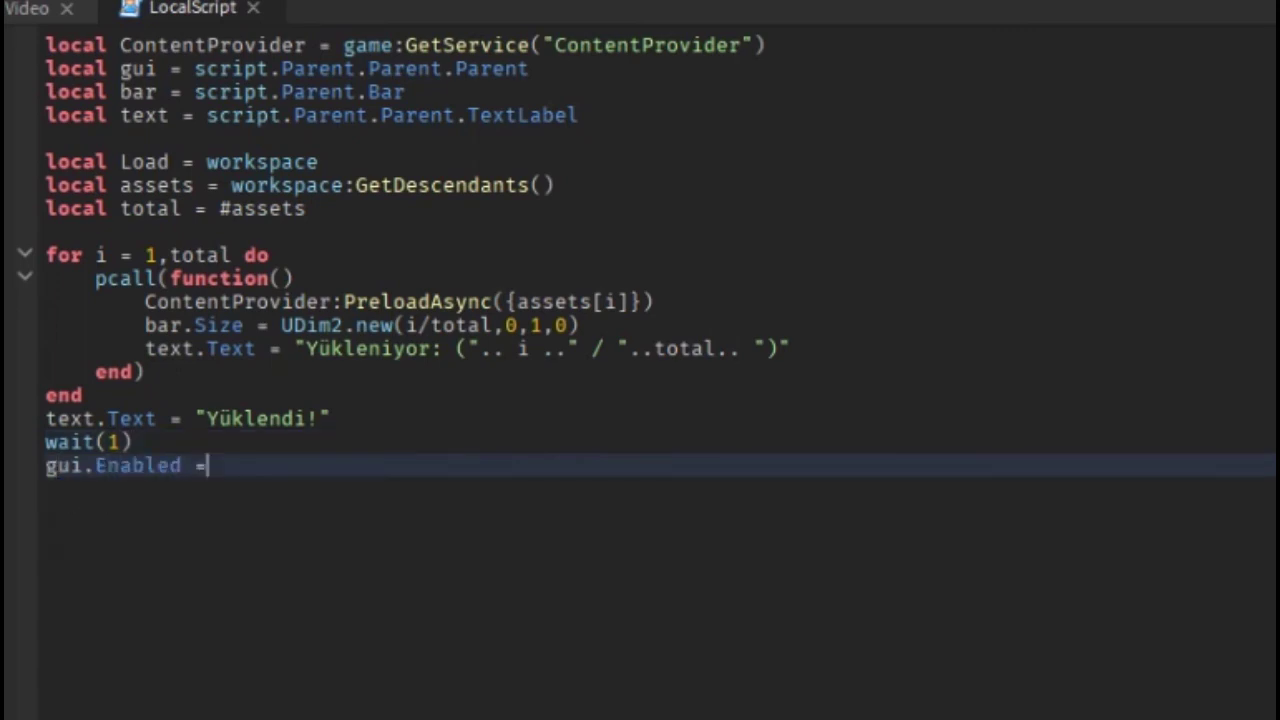
{"action": "type", "text": " false"}
Copy the gui.Enabled line to the blank line below the text variable and change its value there to true
{"action": "key", "text": "shift+Home"}
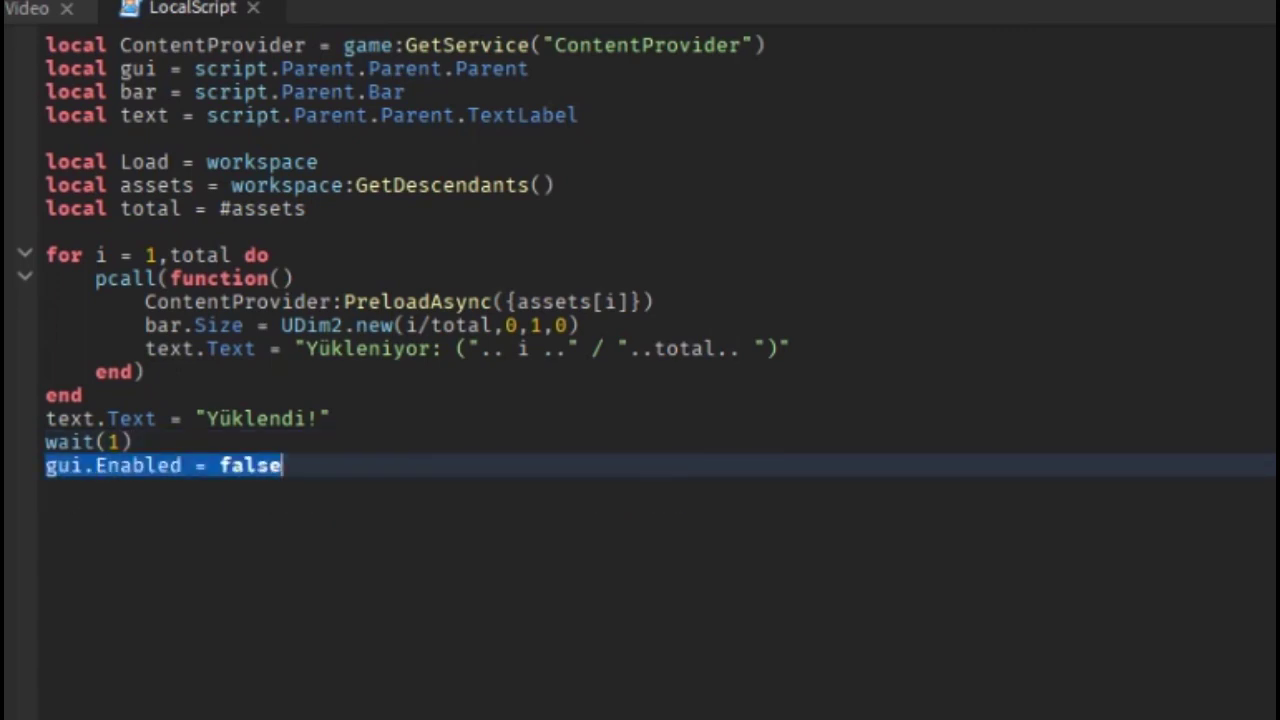
{"action": "key", "text": "ctrl+c"}
{"action": "left_click", "coordinate": [46, 138]}
{"action": "key", "text": "ctrl+v"}
{"action": "key", "text": "BackSpace"}
{"action": "key", "text": "BackSpace"}
{"action": "key", "text": "BackSpace"}
{"action": "key", "text": "BackSpace"}
{"action": "key", "text": "BackSpace"}
{"action": "type", "text": "true"}
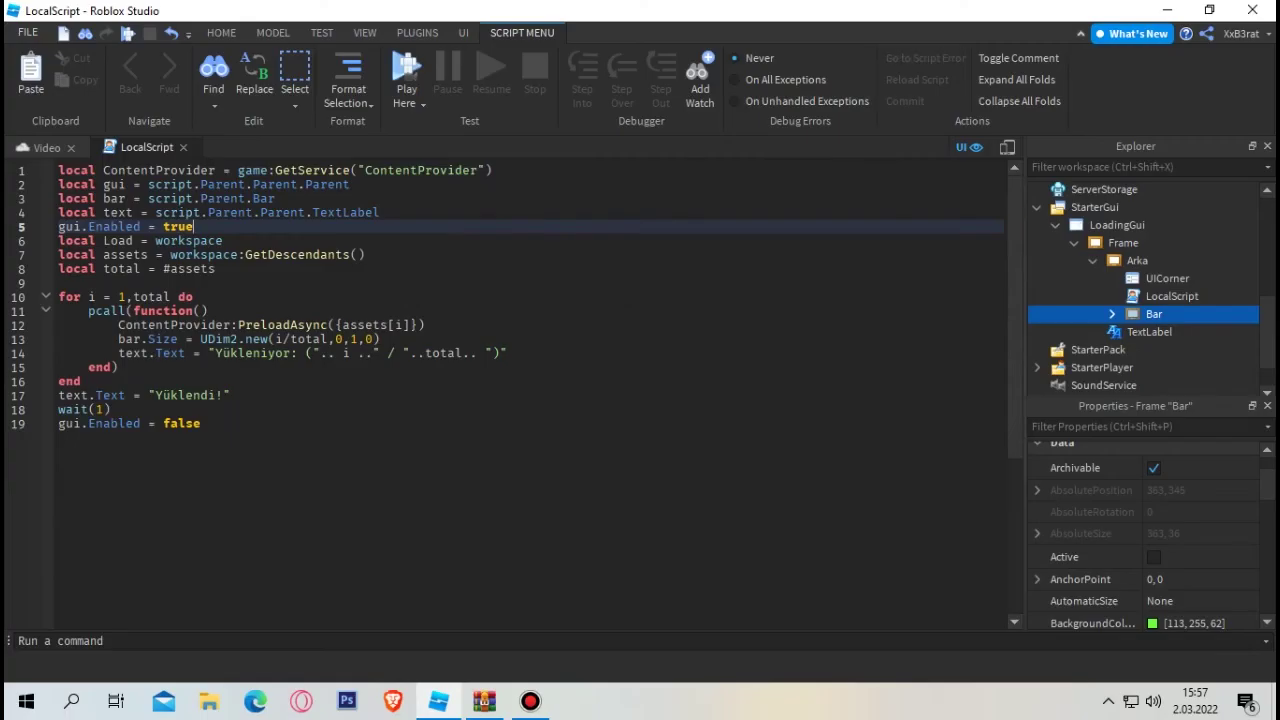
Close the LocalScript and turn off the Enabled property of LoadingGui
{"action": "left_click", "coordinate": [184, 147]}
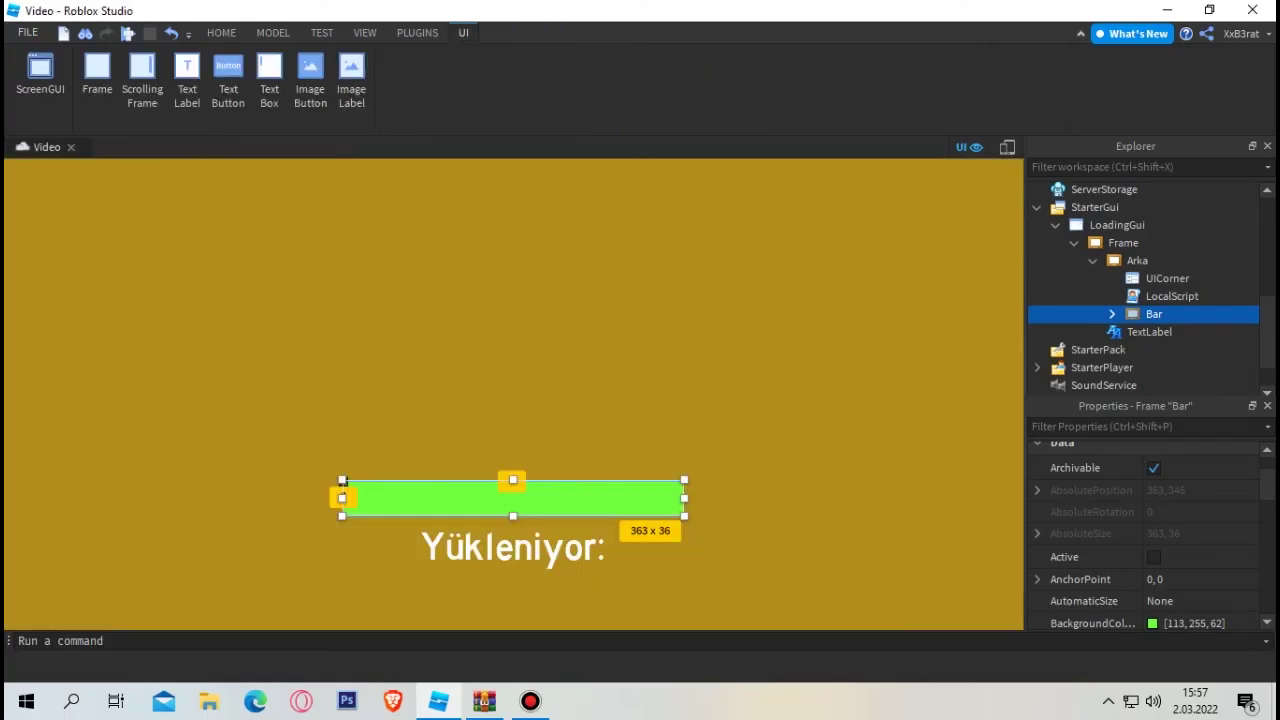
{"action": "left_click", "coordinate": [1155, 225]}
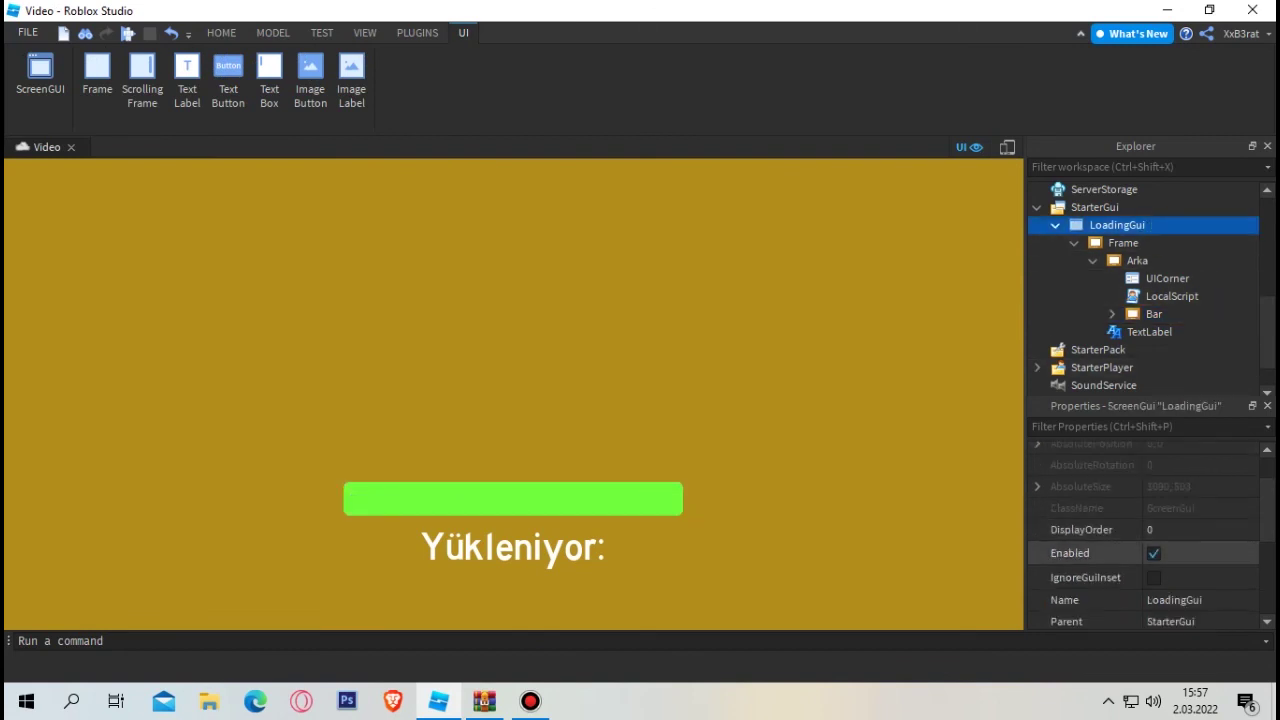
{"action": "left_click", "coordinate": [1154, 553]}
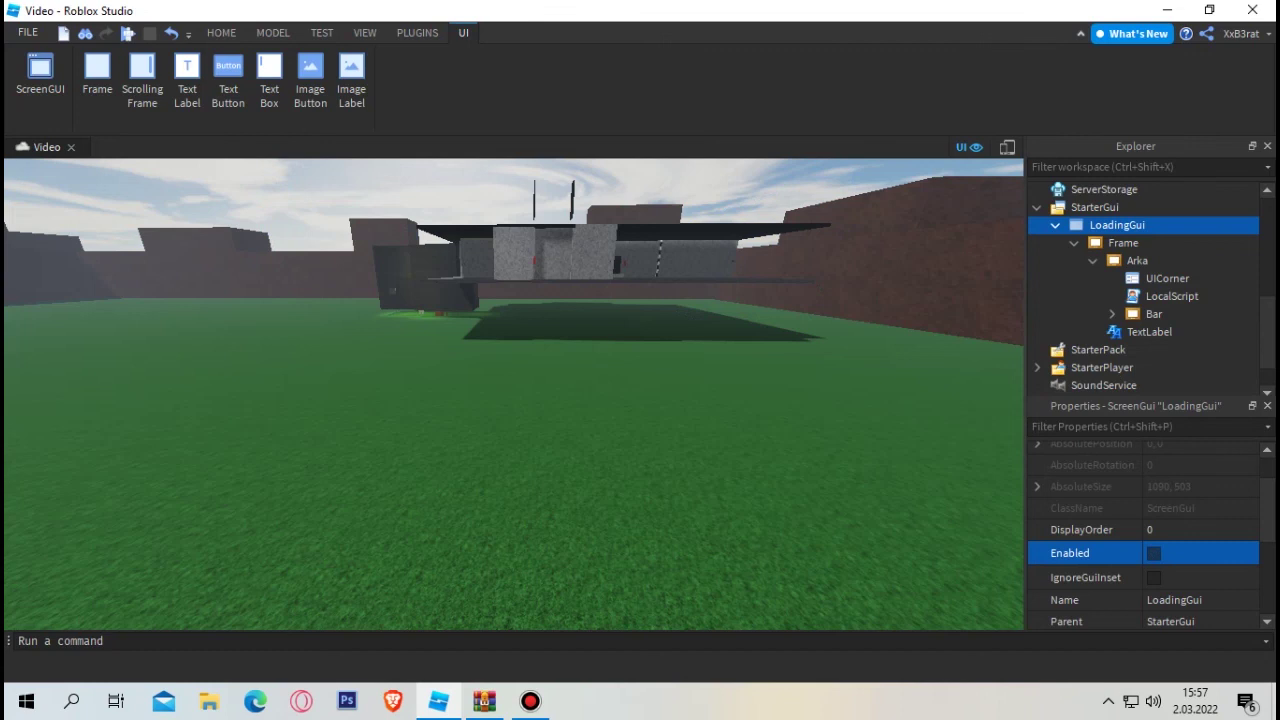
Play-test the game to check the loading screen, and walk the character around
{"action": "left_click", "coordinate": [221, 33]}
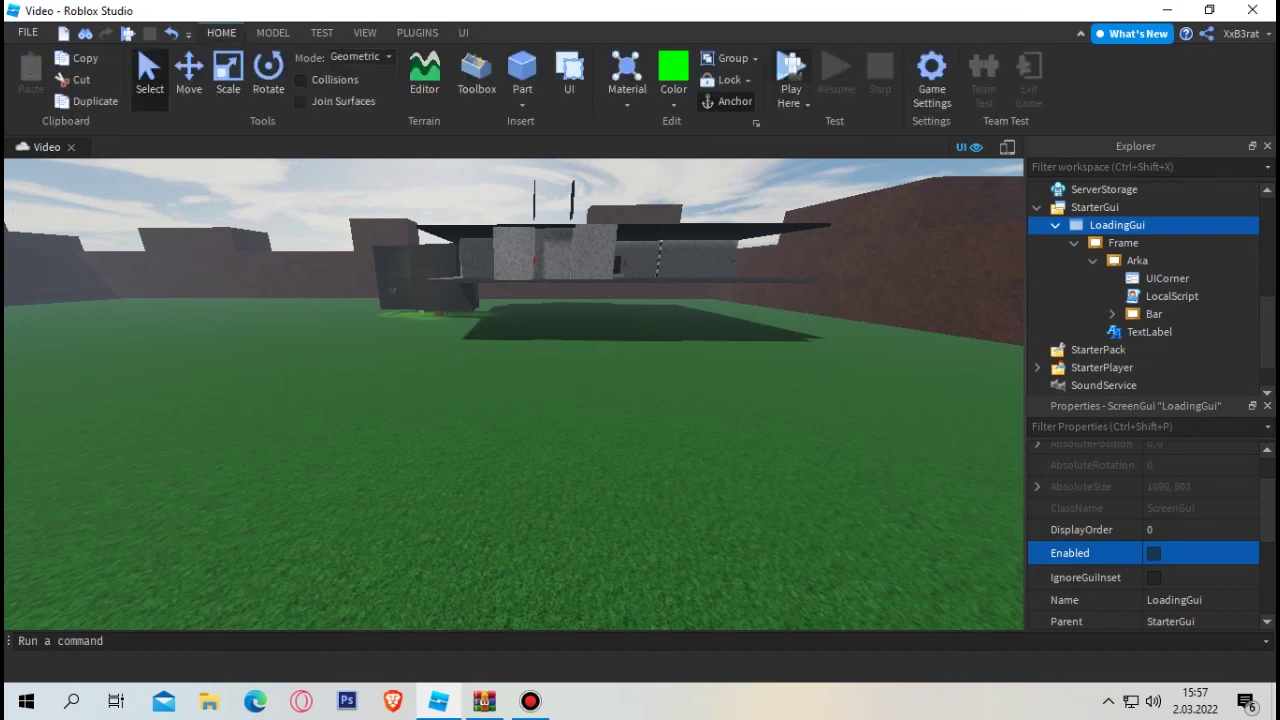
{"action": "left_click", "coordinate": [791, 68]}
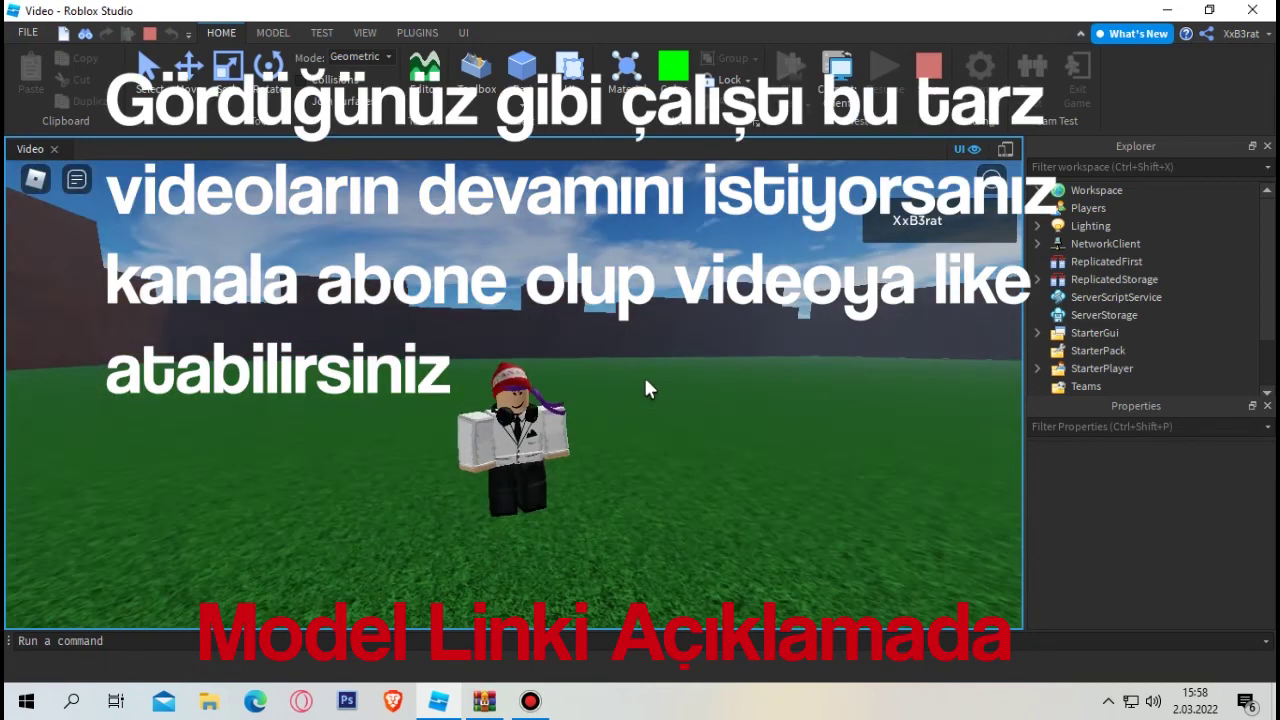
{"action": "right_click_drag", "start_coordinate": [645, 380], "coordinate": [645, 380]}
{"action": "key", "text": "s"}
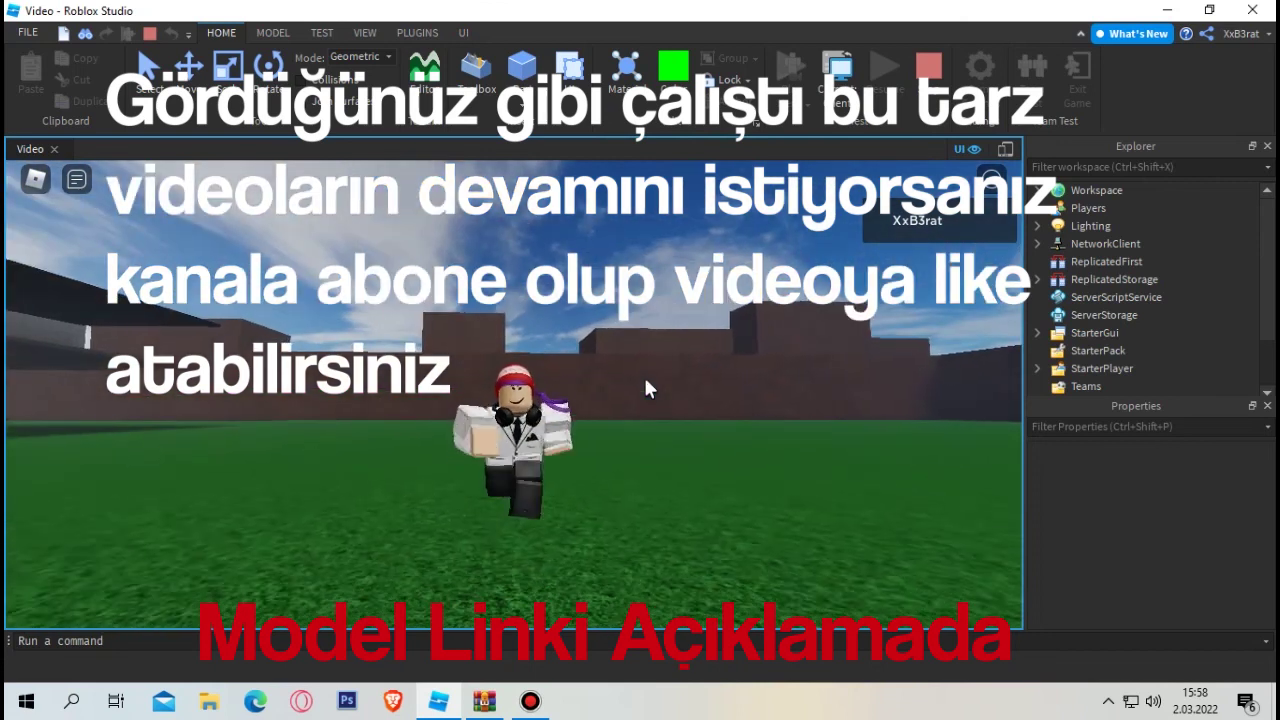